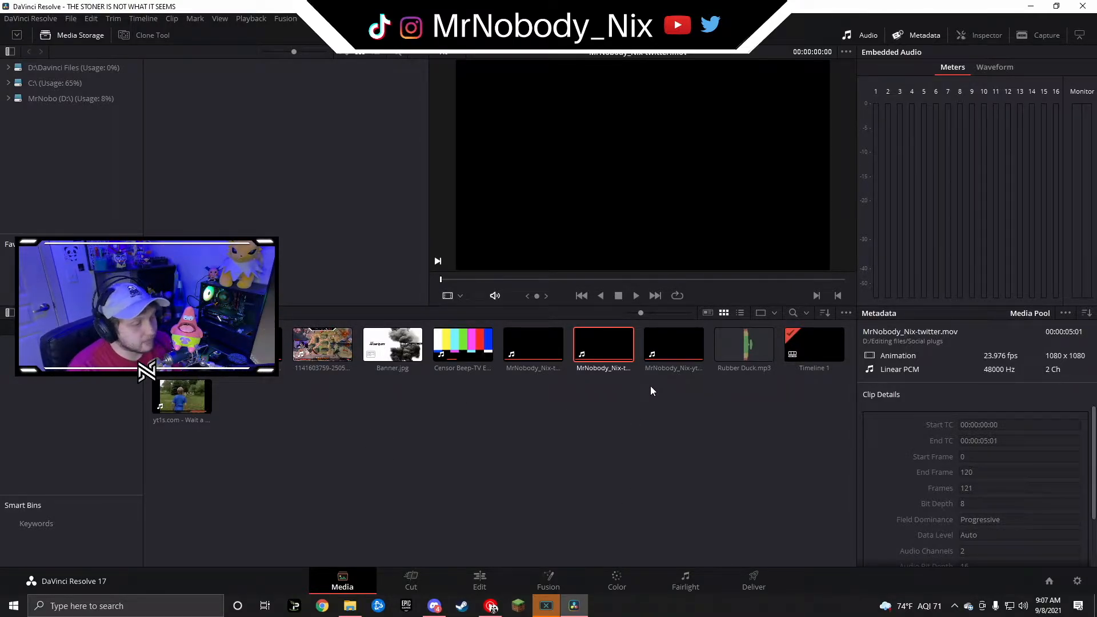
- Browse the Twitch Vods folder on drive D through the media import, and close it without importing anything
{"action": "right_click", "coordinate": [521, 434]}
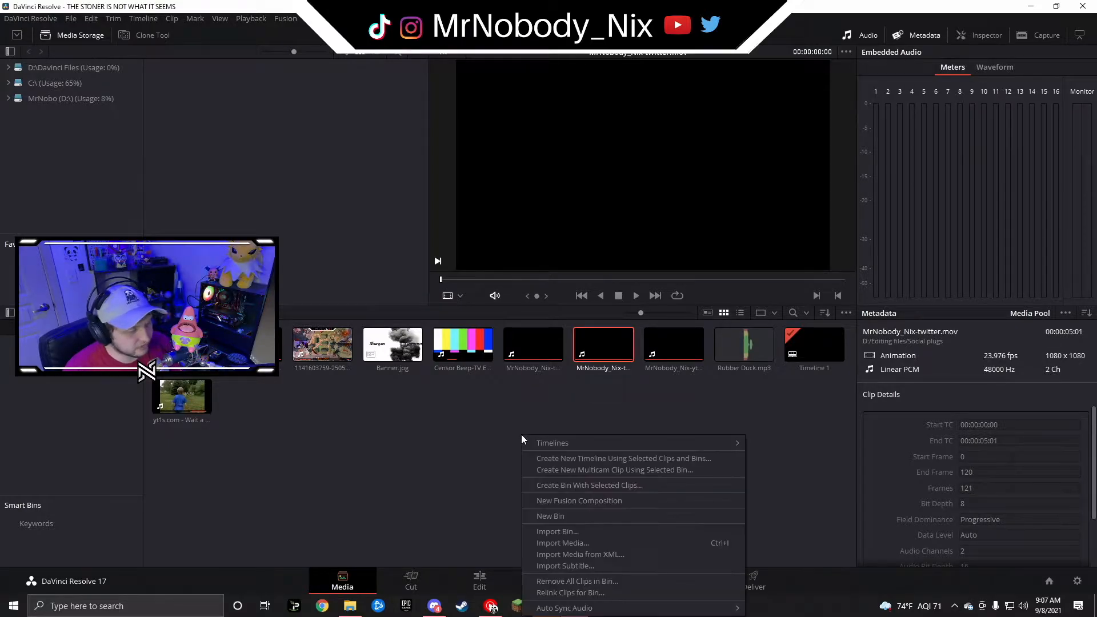
{"action": "left_click", "coordinate": [586, 544]}
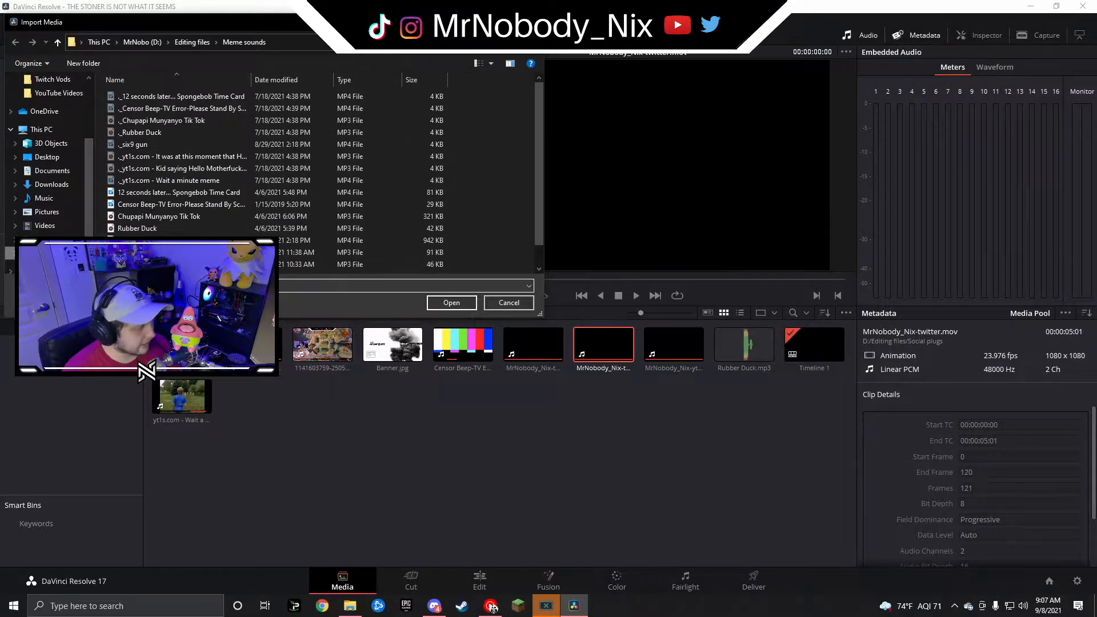
{"action": "key", "text": "alt+Up"}
{"action": "key", "text": "alt+Up"}
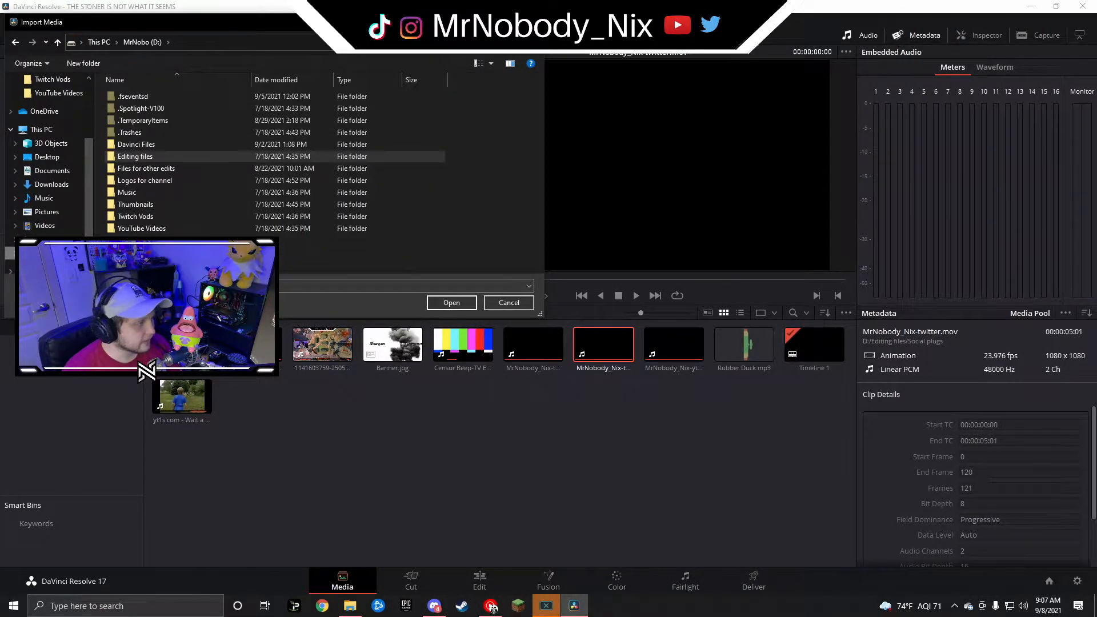
{"action": "double_click", "coordinate": [178, 212]}
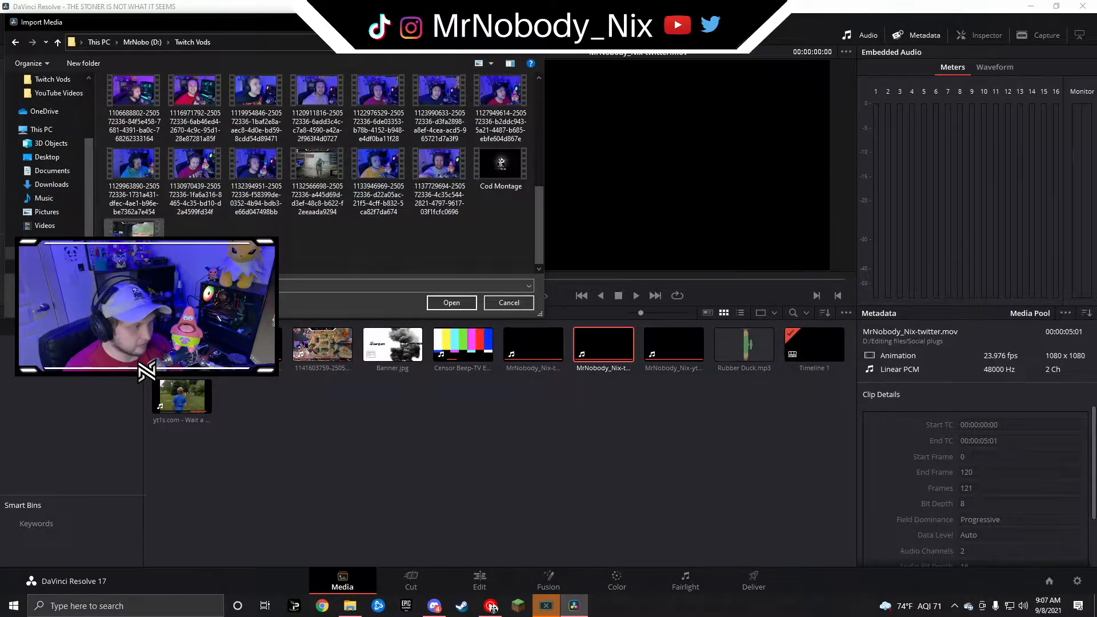
{"action": "left_click", "coordinate": [57, 43]}
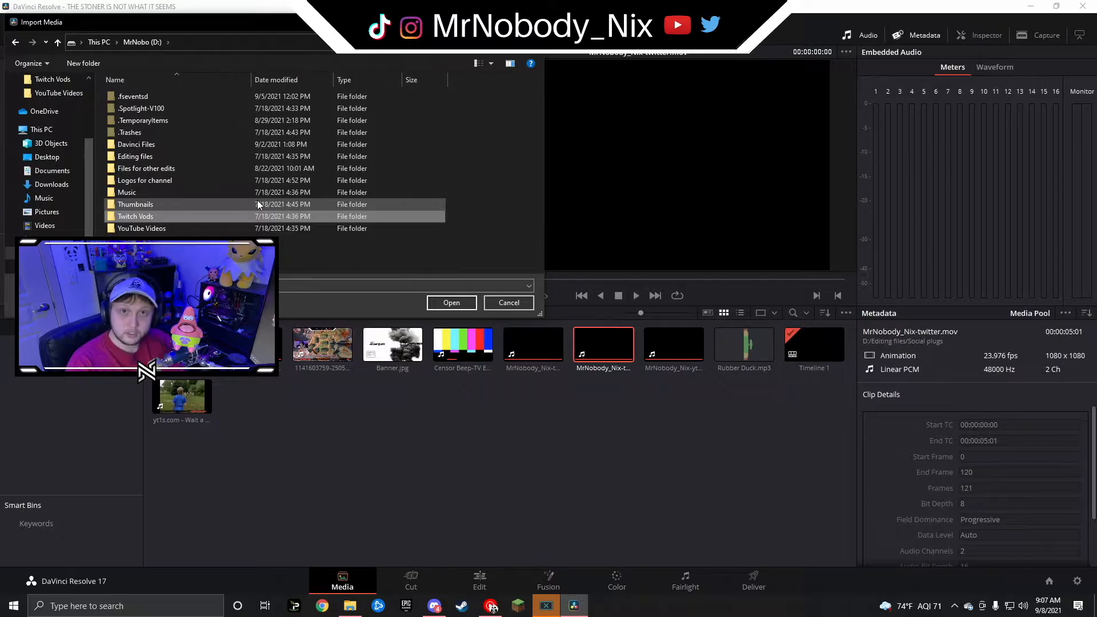
{"action": "left_click", "coordinate": [508, 302]}
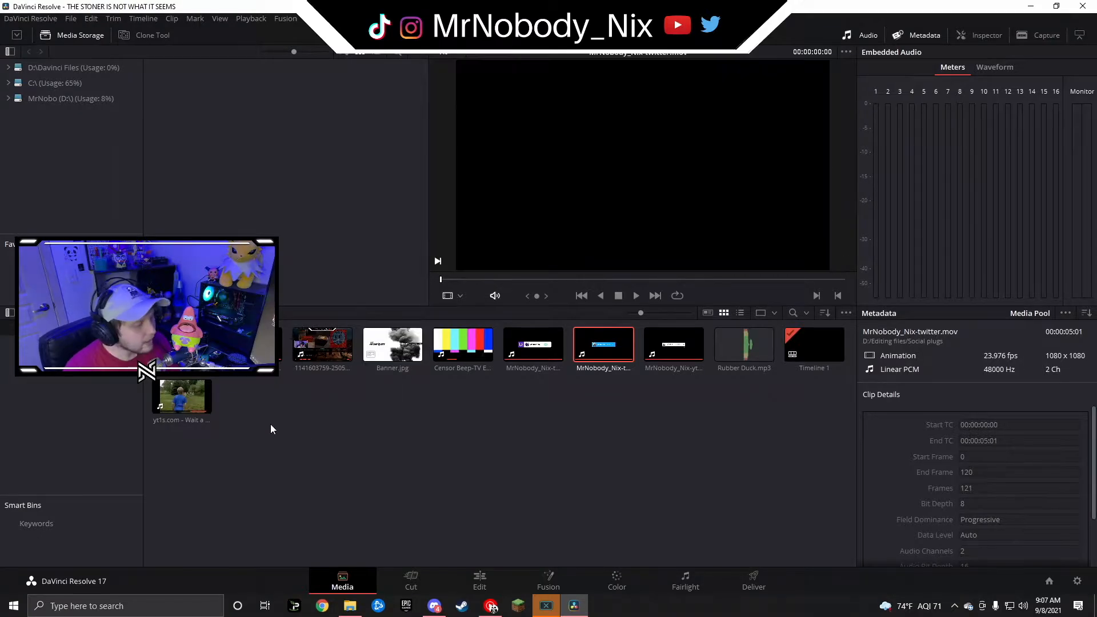
- Switch to the Cut page and review the edited Timeline 1 at several points from its start to past three minutes
{"action": "left_click", "coordinate": [430, 581]}
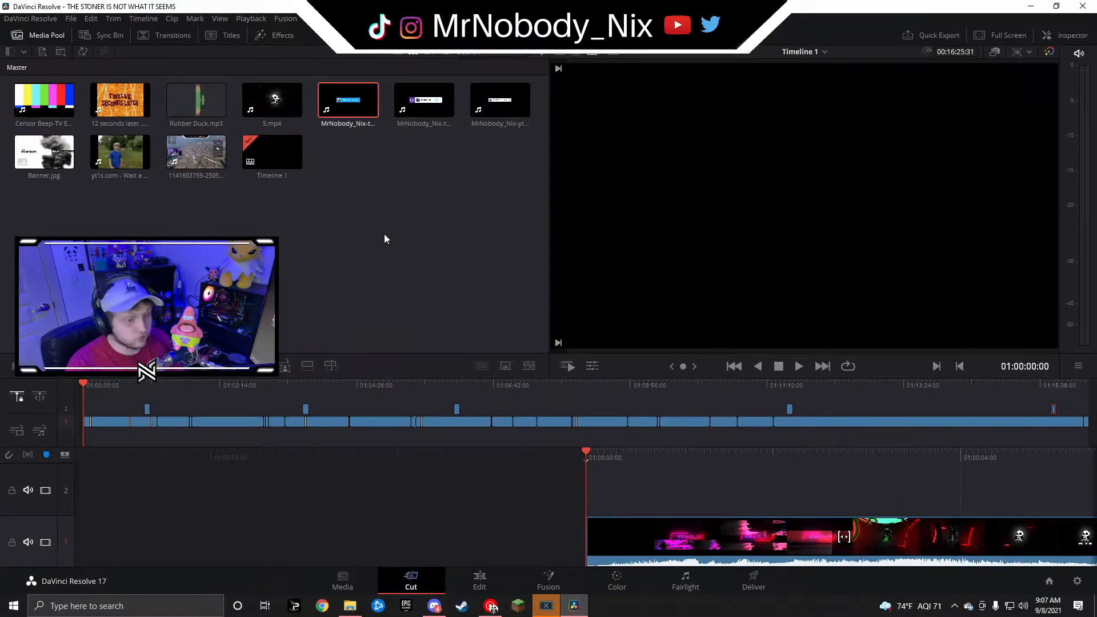
{"action": "left_click", "coordinate": [88, 386]}
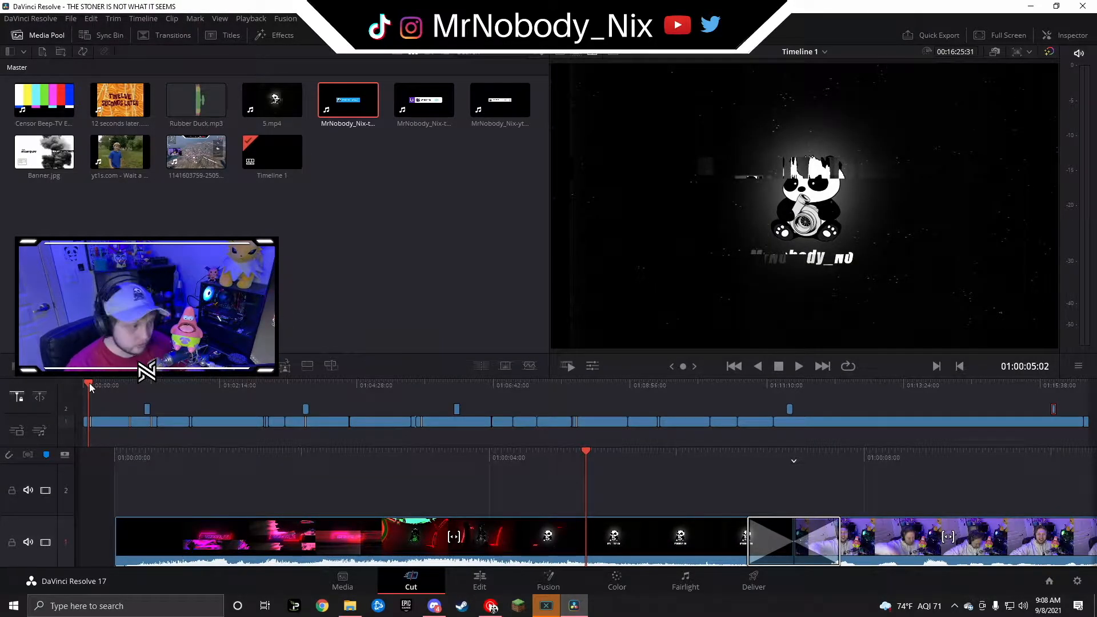
{"action": "left_click", "coordinate": [113, 387]}
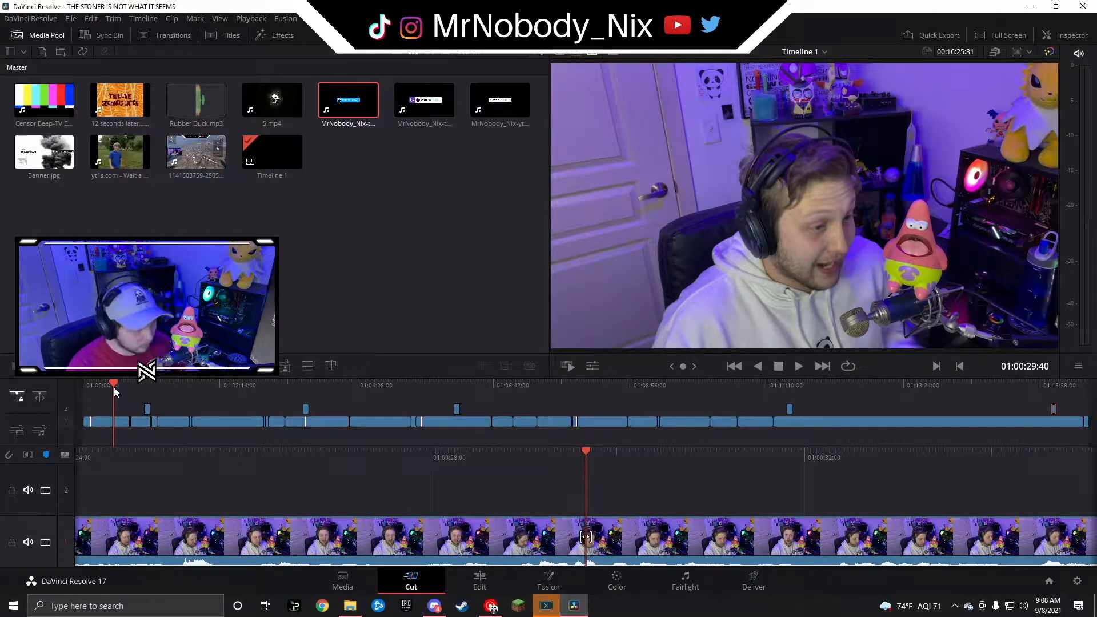
{"action": "left_click", "coordinate": [140, 386]}
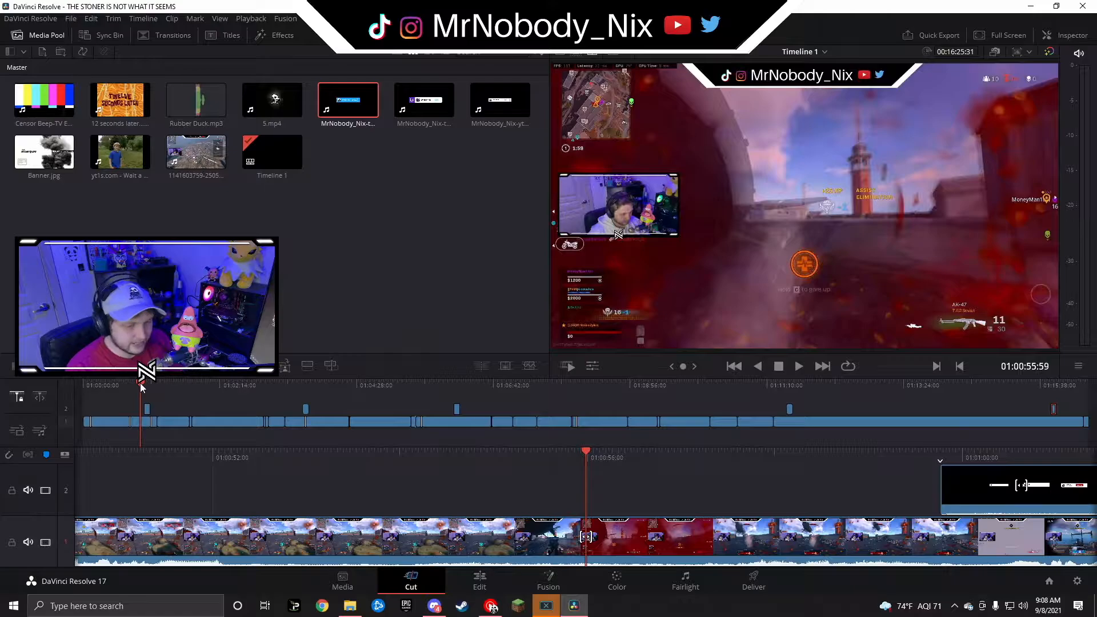
{"action": "left_click", "coordinate": [184, 389]}
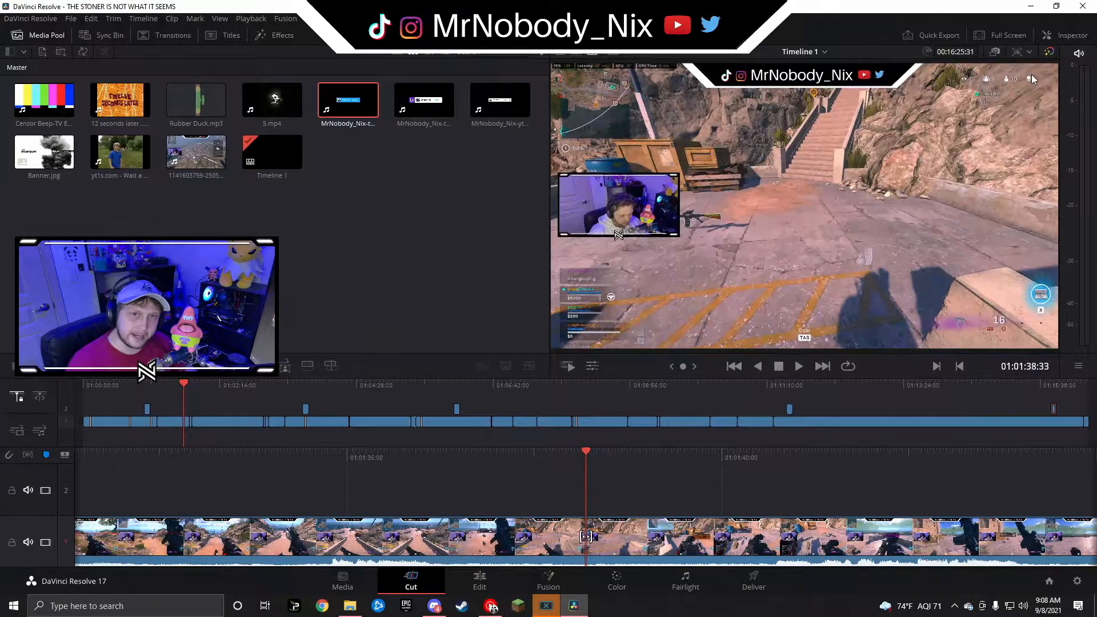
{"action": "left_click", "coordinate": [207, 384]}
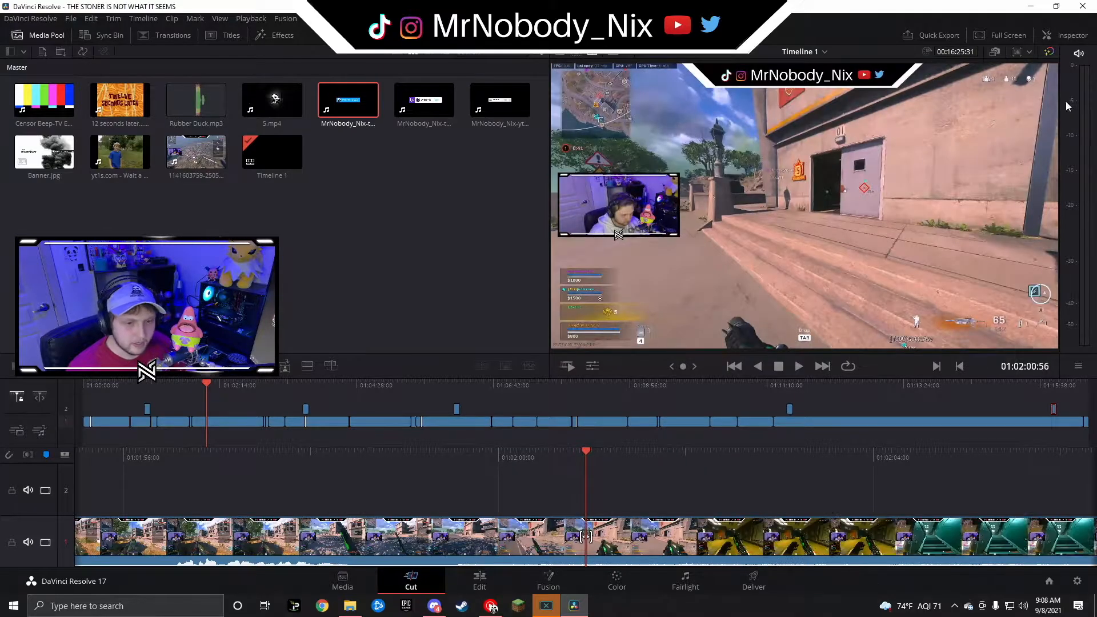
{"action": "left_click", "coordinate": [243, 385]}
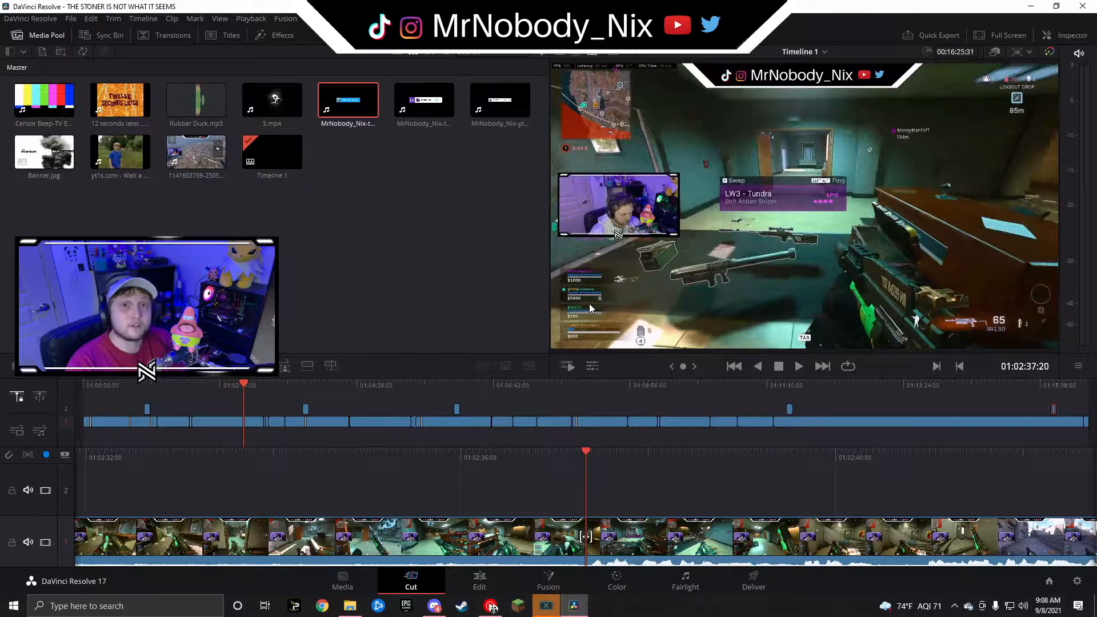
{"action": "left_click", "coordinate": [274, 386]}
{"action": "left_click_drag", "start_coordinate": [280, 387], "coordinate": [298, 384]}
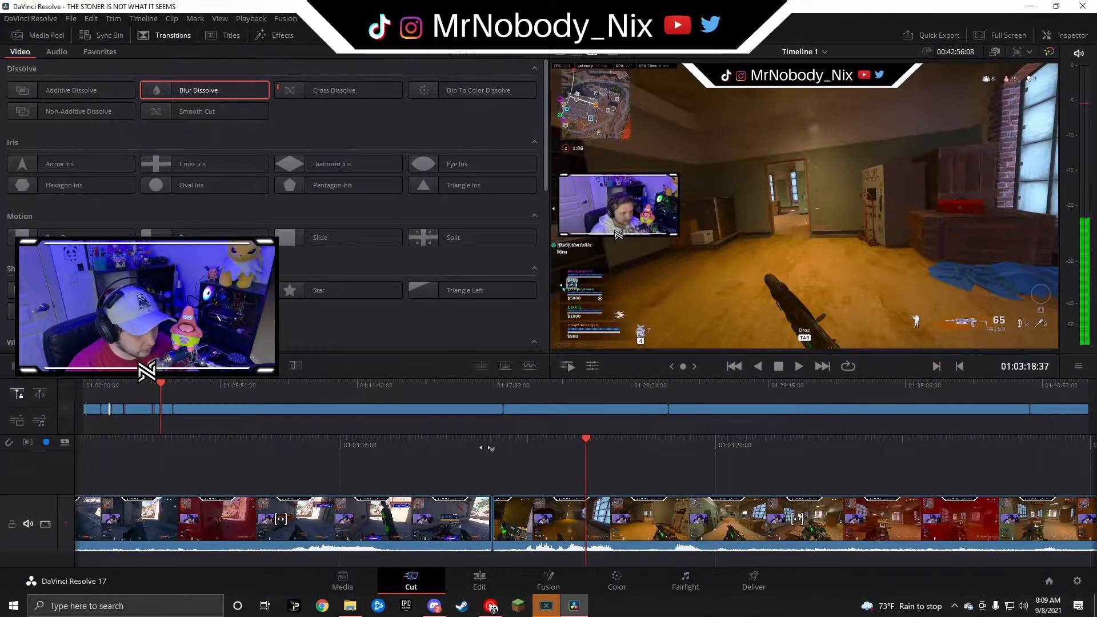
- Scrub and play back the cut near 01:03:17 between the outdoor and indoor gameplay clips
{"action": "left_click_drag", "start_coordinate": [490, 448], "coordinate": [608, 447]}
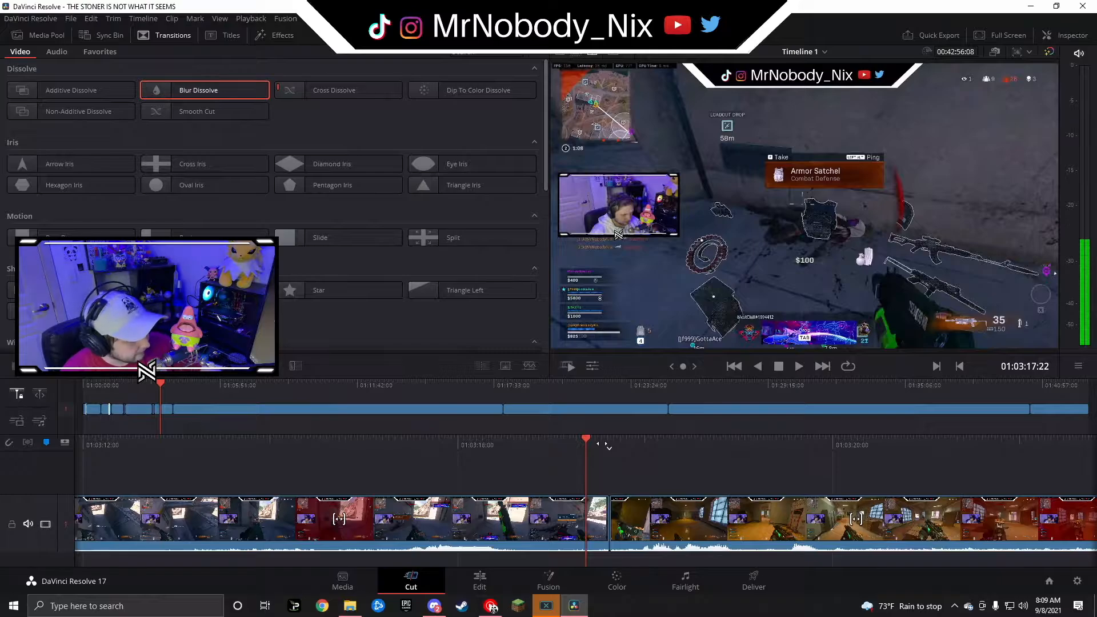
{"action": "left_click_drag", "start_coordinate": [584, 441], "coordinate": [609, 445]}
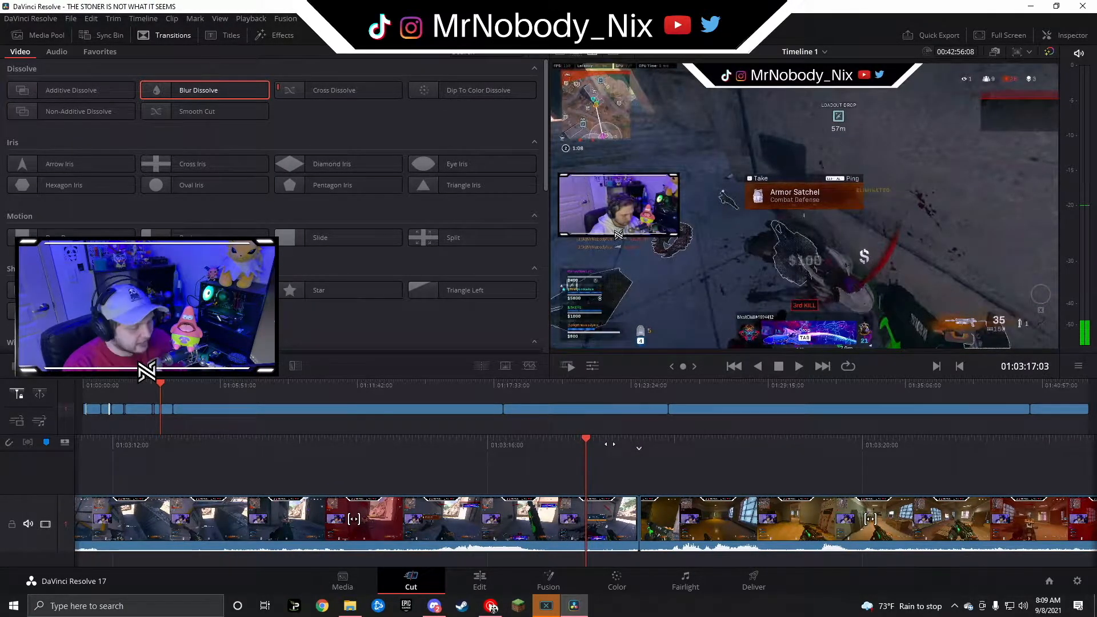
{"action": "key", "text": "space"}
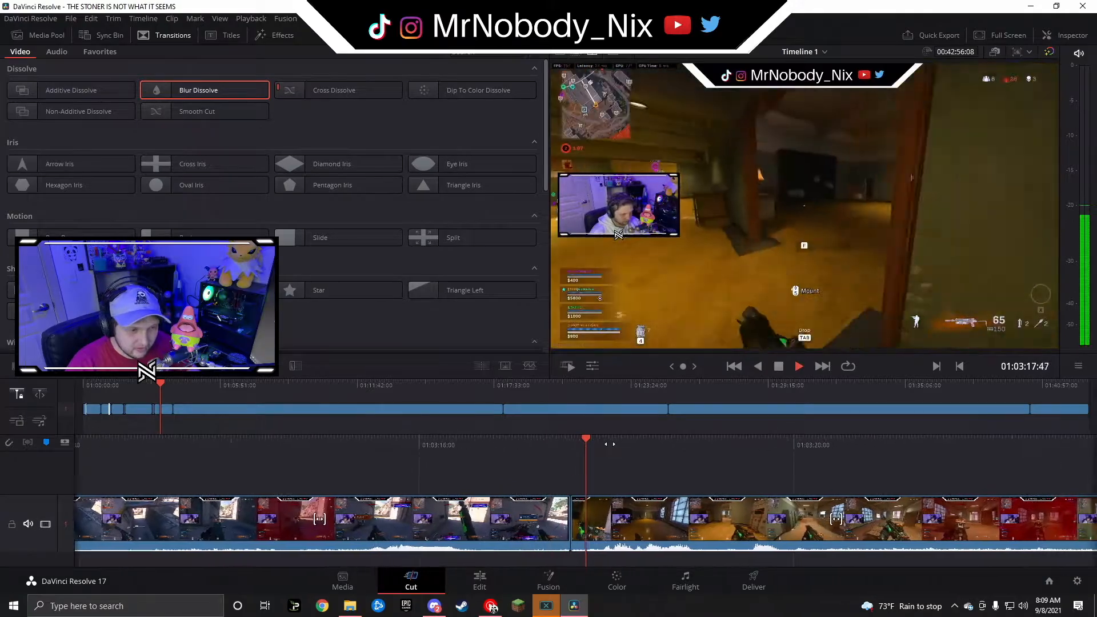
{"action": "left_click_drag", "start_coordinate": [607, 445], "coordinate": [758, 437]}
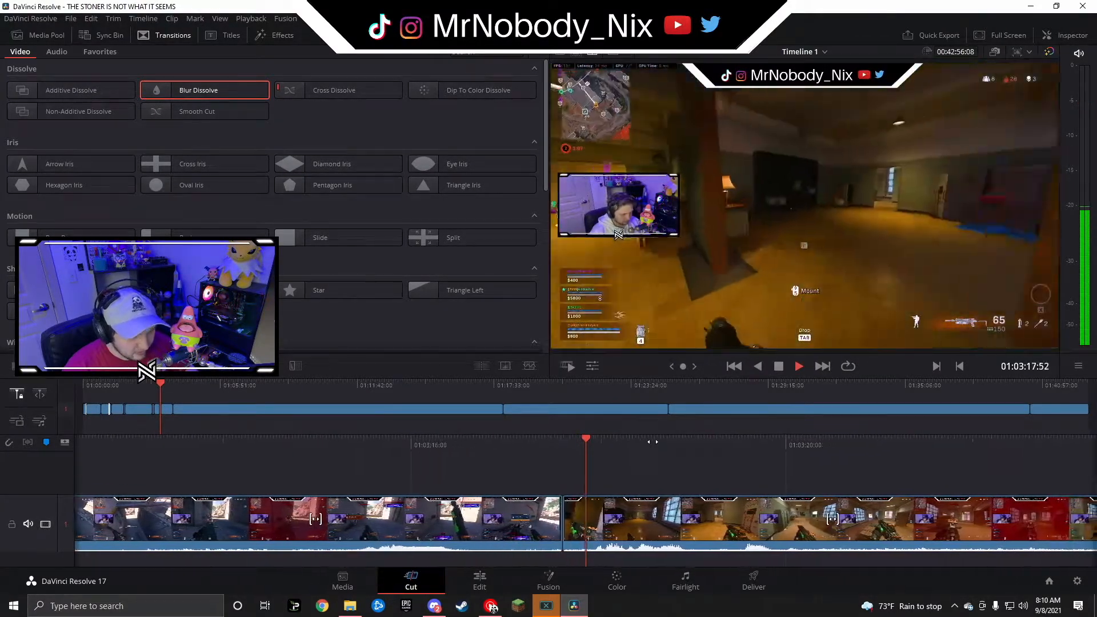
{"action": "left_click_drag", "start_coordinate": [562, 454], "coordinate": [581, 468]}
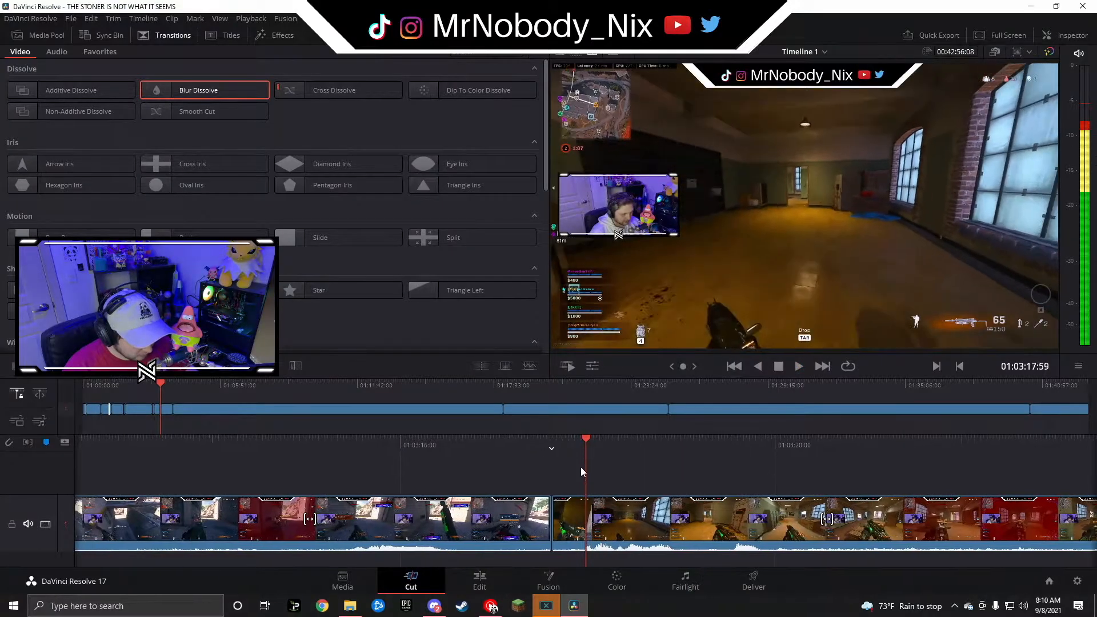
- Trim four frames off the start of the indoor gameplay clip near 01:03:17 and replay the cut
{"action": "left_click", "coordinate": [554, 521]}
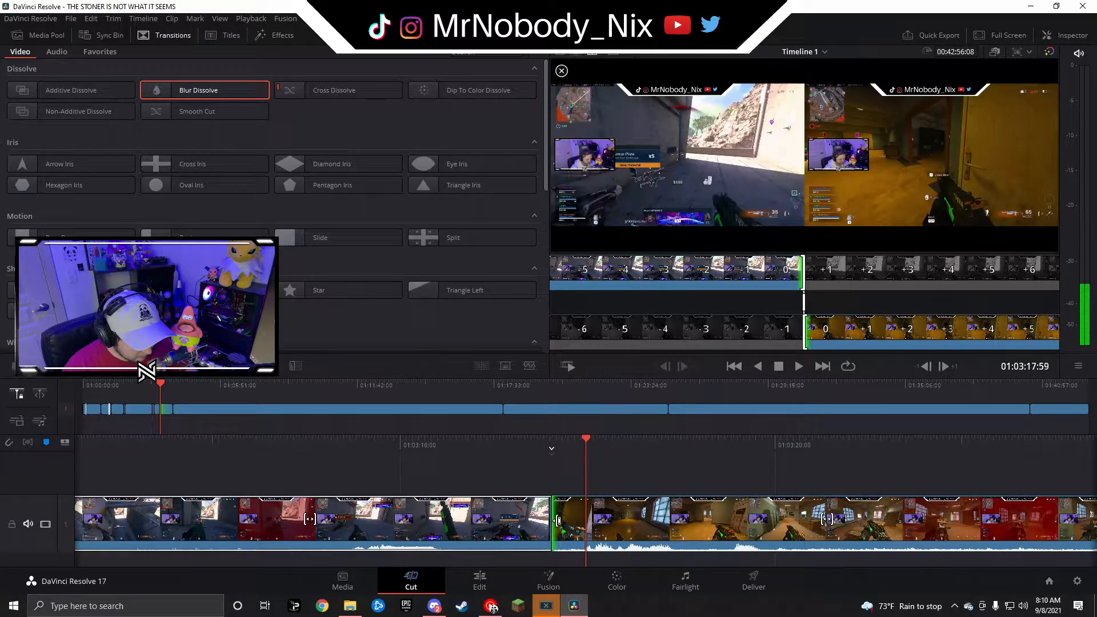
{"action": "left_click_drag", "start_coordinate": [561, 521], "coordinate": [566, 521]}
{"action": "key", "text": "space"}
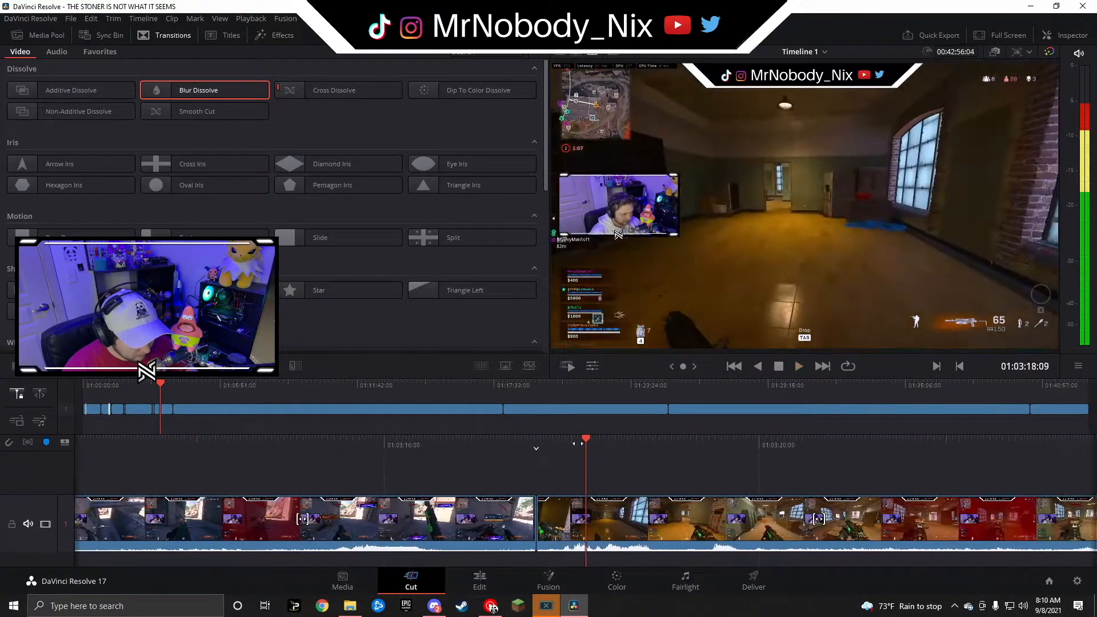
{"action": "left_click_drag", "start_coordinate": [571, 438], "coordinate": [598, 443]}
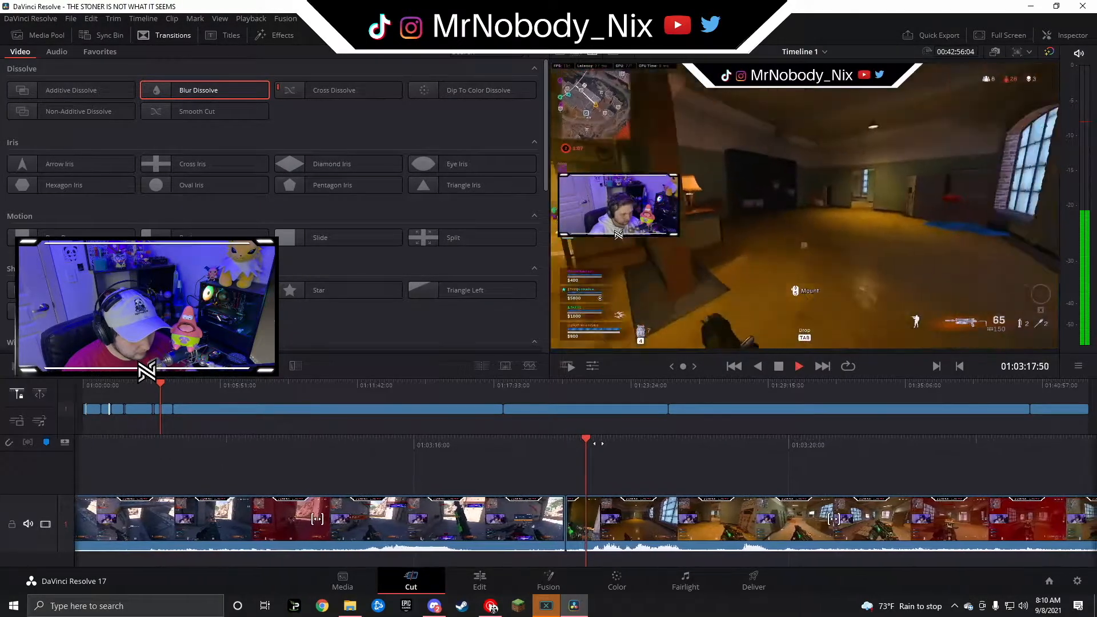
{"action": "key", "text": "space"}
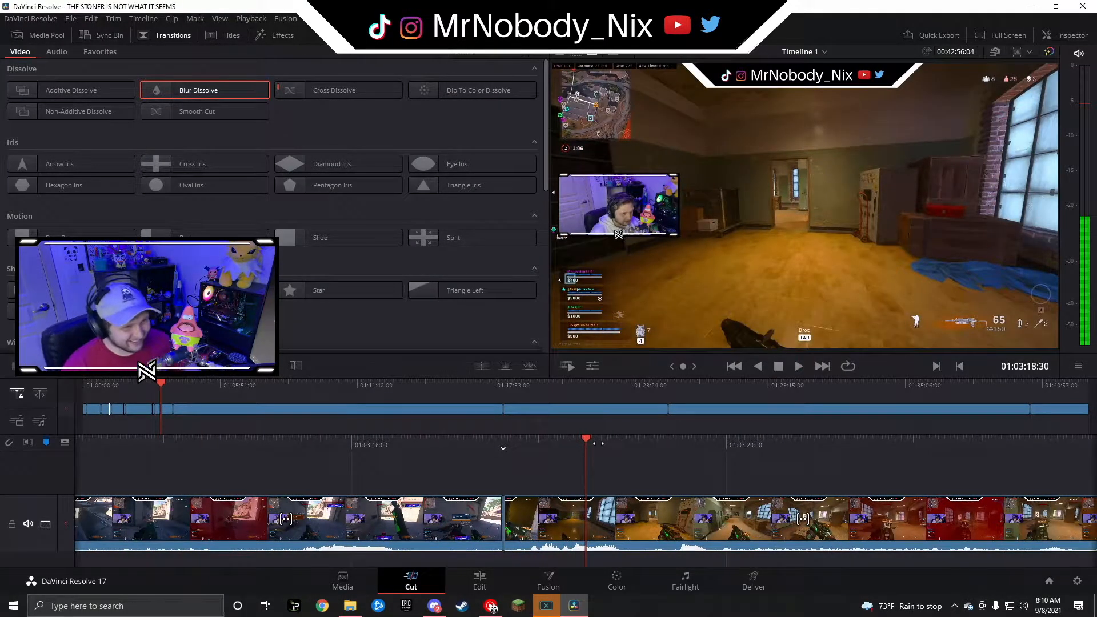
{"action": "left_click_drag", "start_coordinate": [598, 444], "coordinate": [710, 441]}
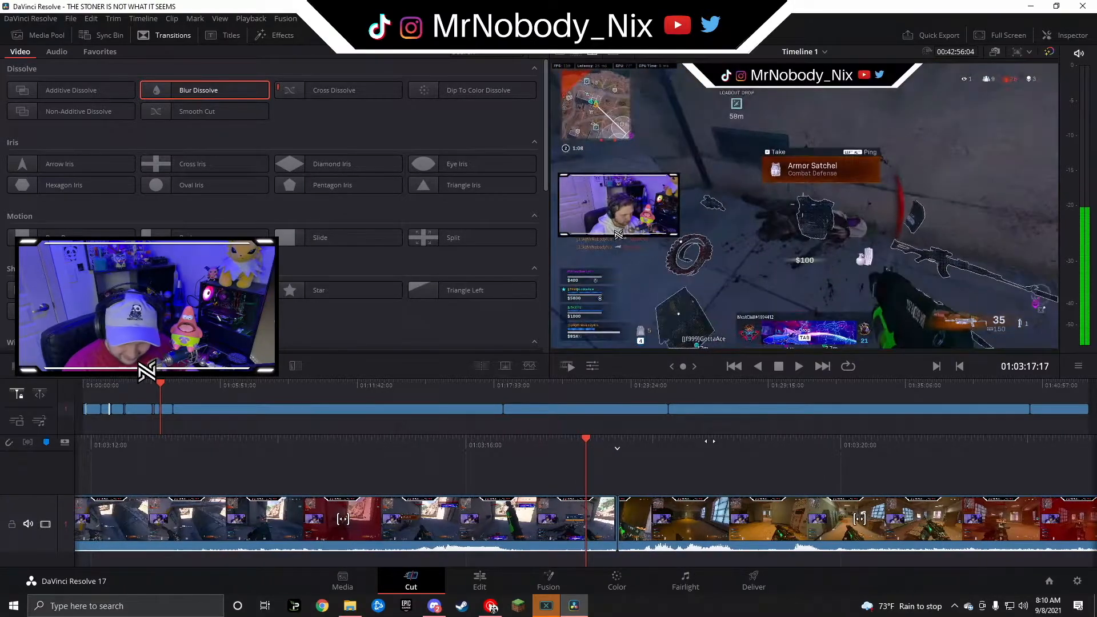
{"action": "key", "text": "space"}
{"action": "key", "text": "space"}
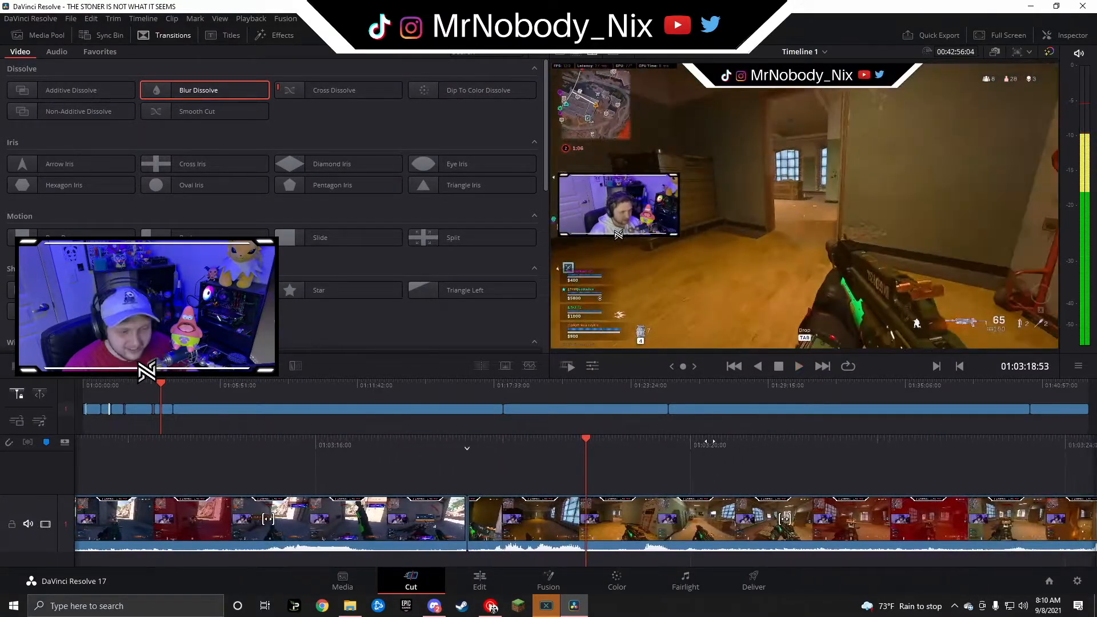
{"action": "left_click_drag", "start_coordinate": [706, 446], "coordinate": [827, 447]}
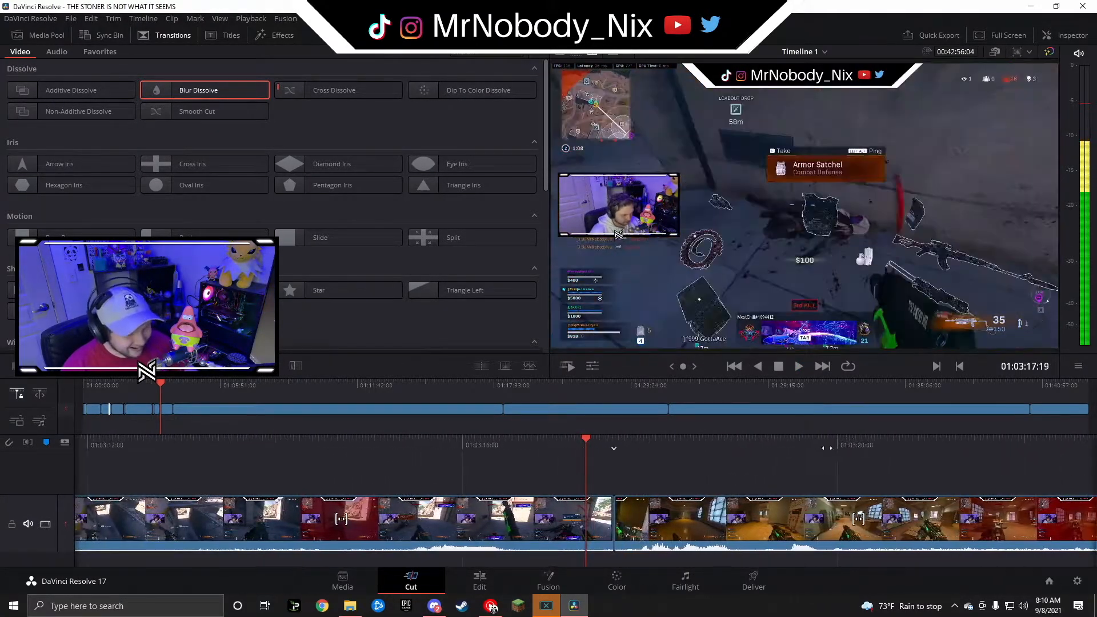
- Trim three more frames off the start of the indoor gameplay clip and play back across the cut
{"action": "left_click", "coordinate": [619, 517]}
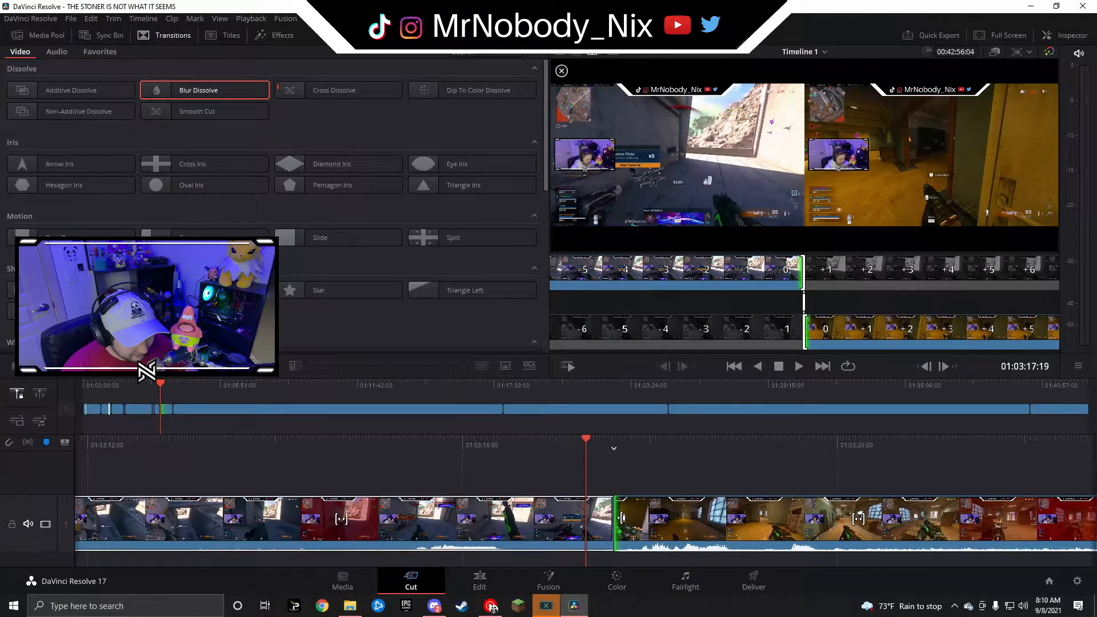
{"action": "left_click_drag", "start_coordinate": [623, 518], "coordinate": [628, 518]}
{"action": "left_click", "coordinate": [605, 463]}
{"action": "left_click_drag", "start_coordinate": [605, 443], "coordinate": [628, 442]}
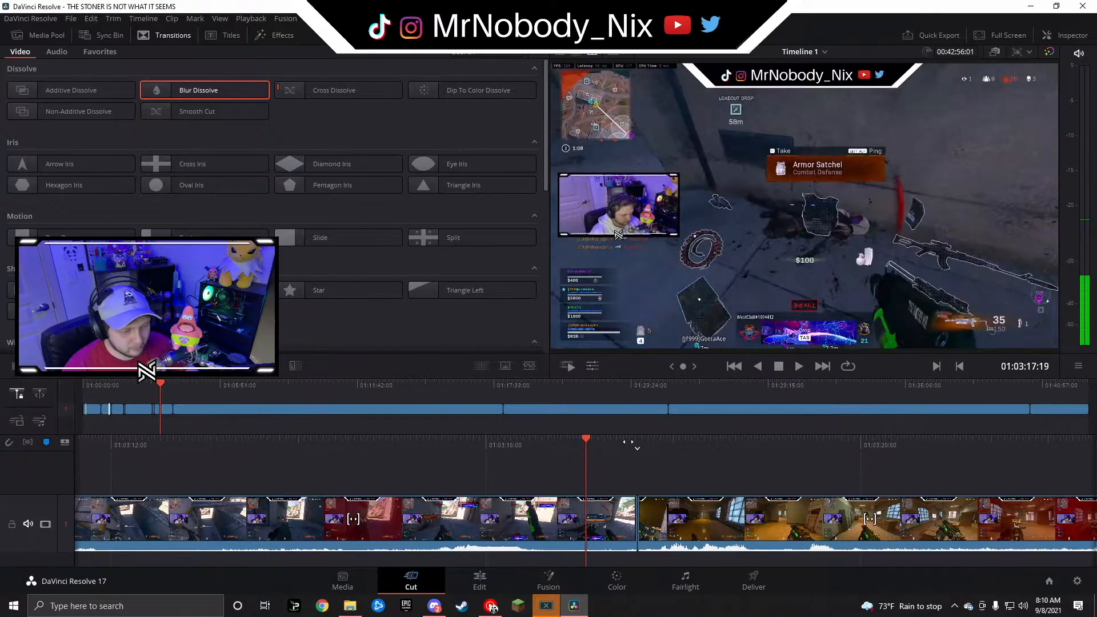
{"action": "key", "text": "space"}
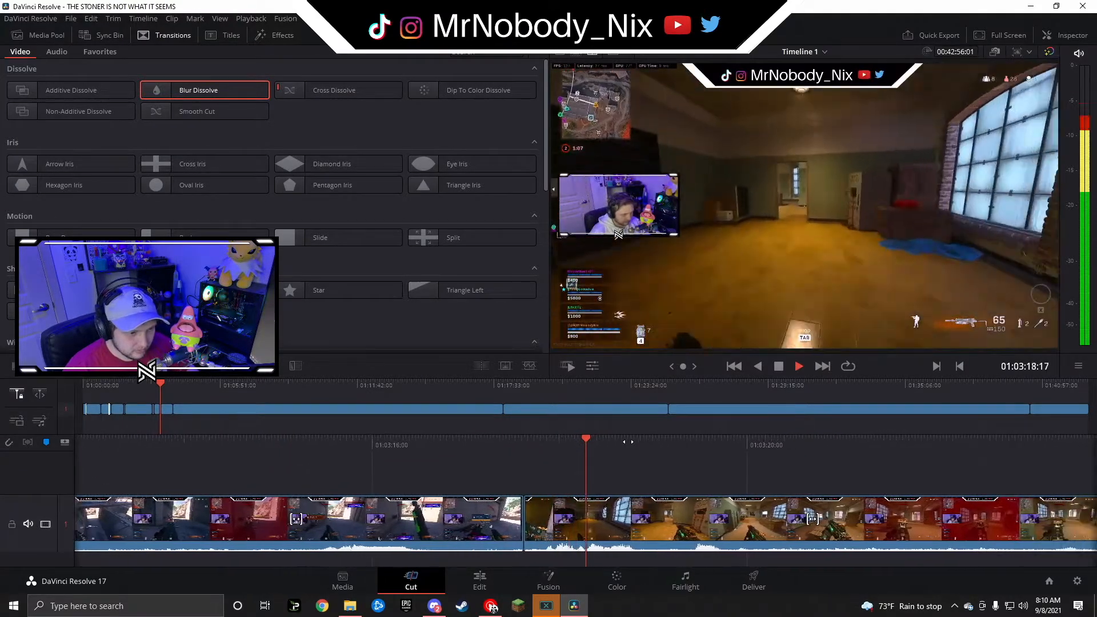
{"action": "key", "text": "space"}
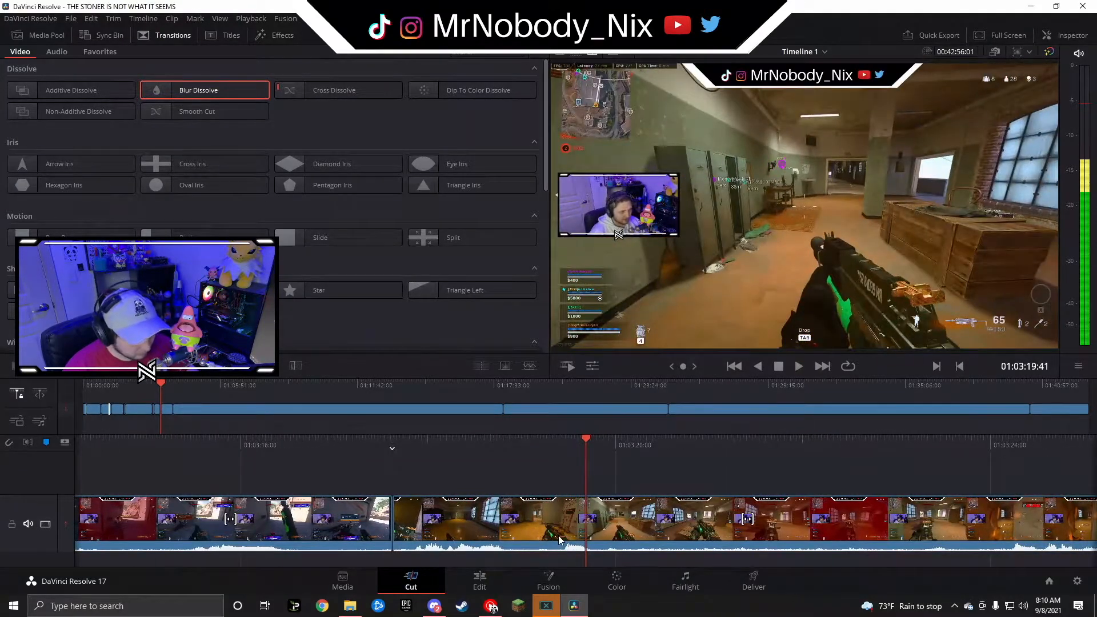
- Restore two frames at the start of the indoor gameplay clip, replay the cut, and select its edit point
{"action": "left_click", "coordinate": [399, 526]}
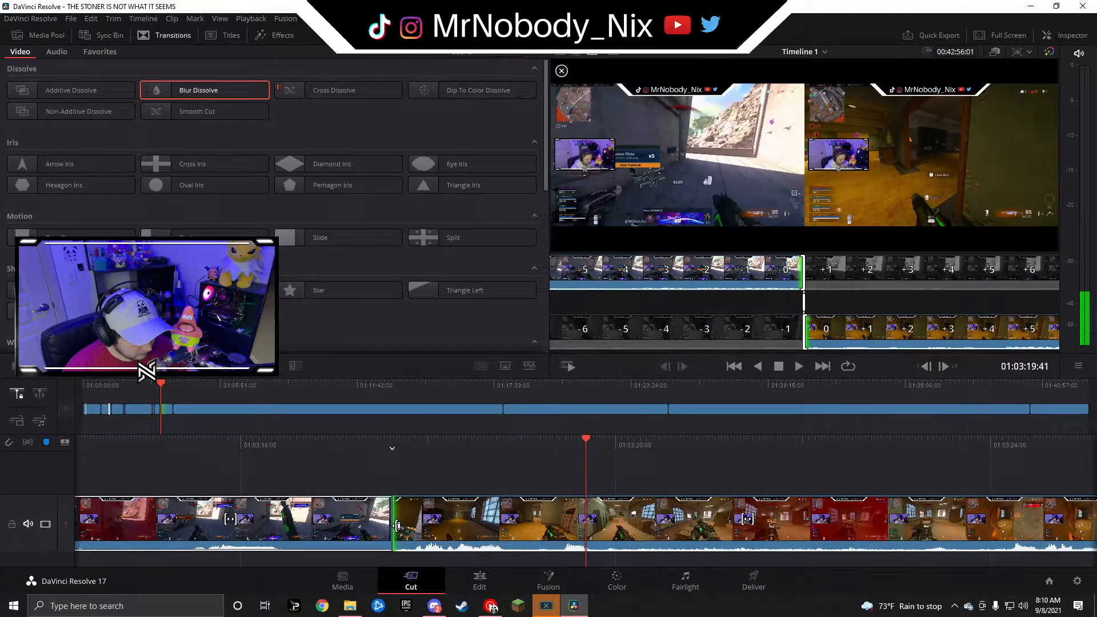
{"action": "left_click_drag", "start_coordinate": [394, 526], "coordinate": [391, 526]}
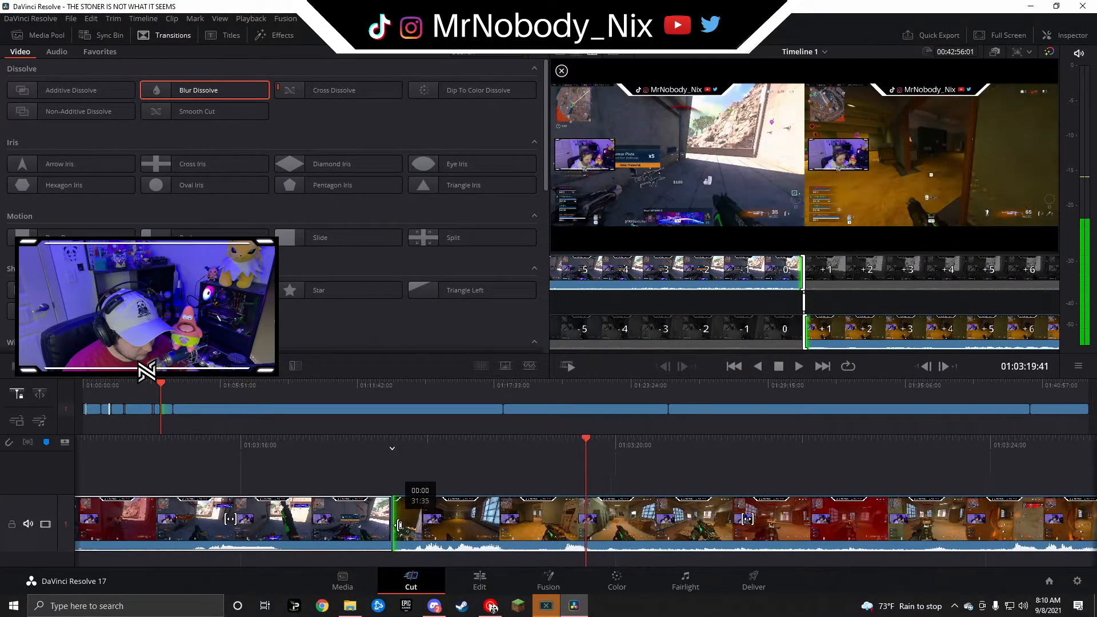
{"action": "left_click", "coordinate": [479, 483]}
{"action": "key", "text": "slash"}
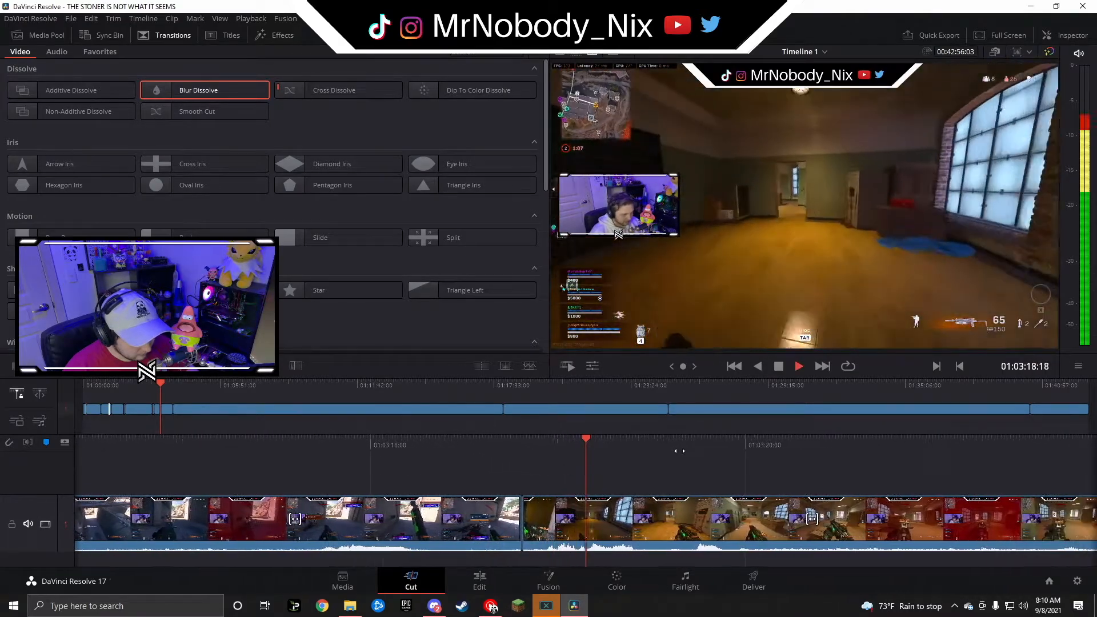
{"action": "key", "text": "space"}
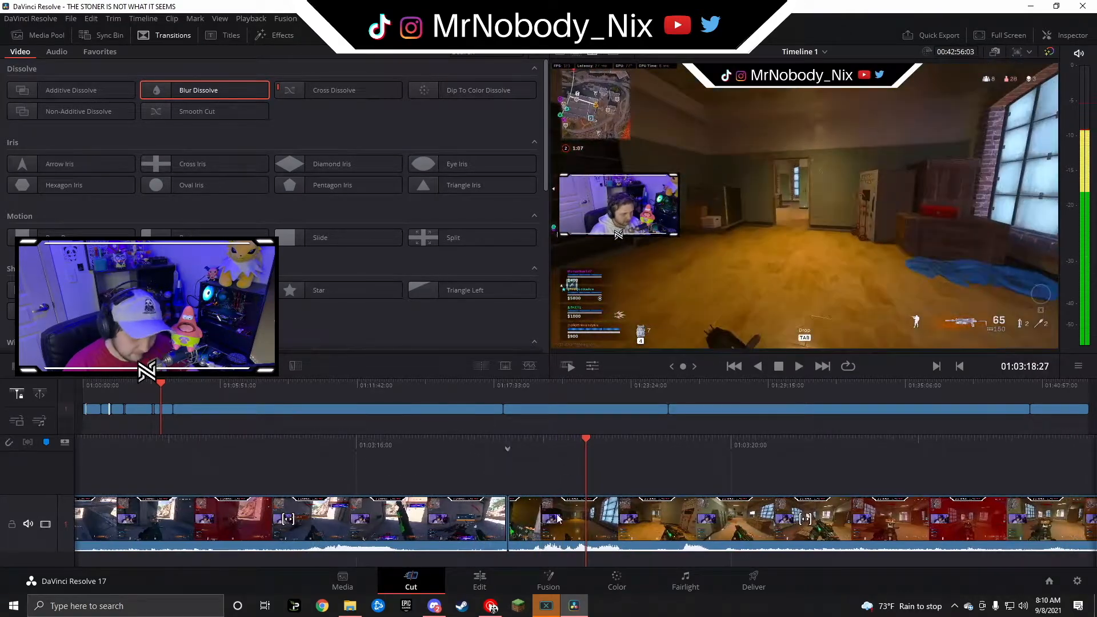
{"action": "left_click", "coordinate": [513, 517]}
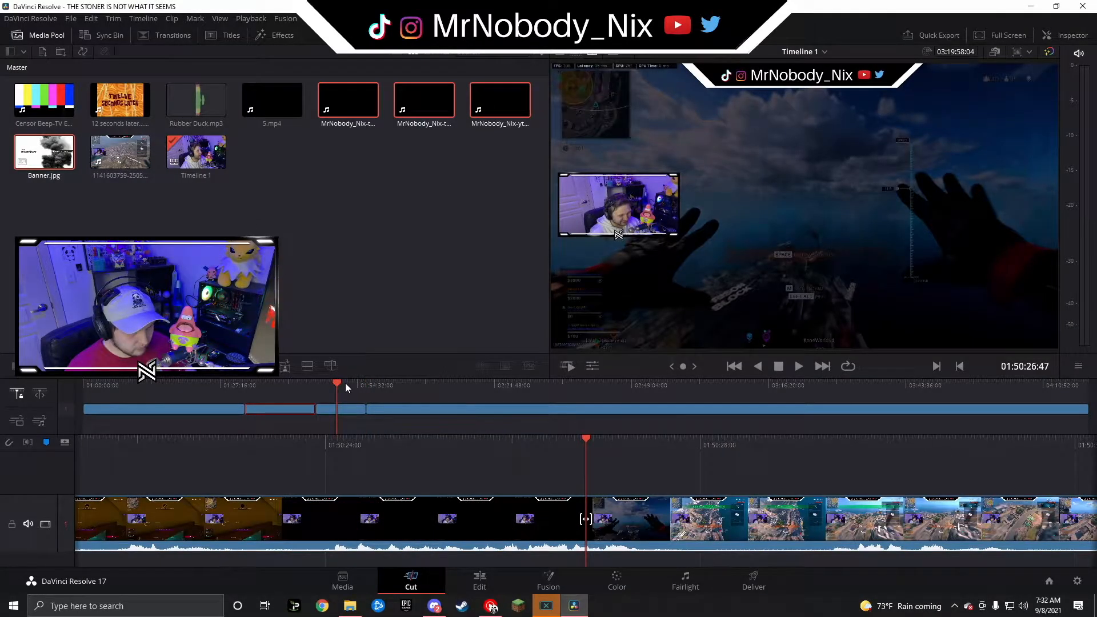
- Play back and scrub the gameplay between 01:47:15 and 01:50:28 to find where the next usable action begins
{"action": "key", "text": "space"}
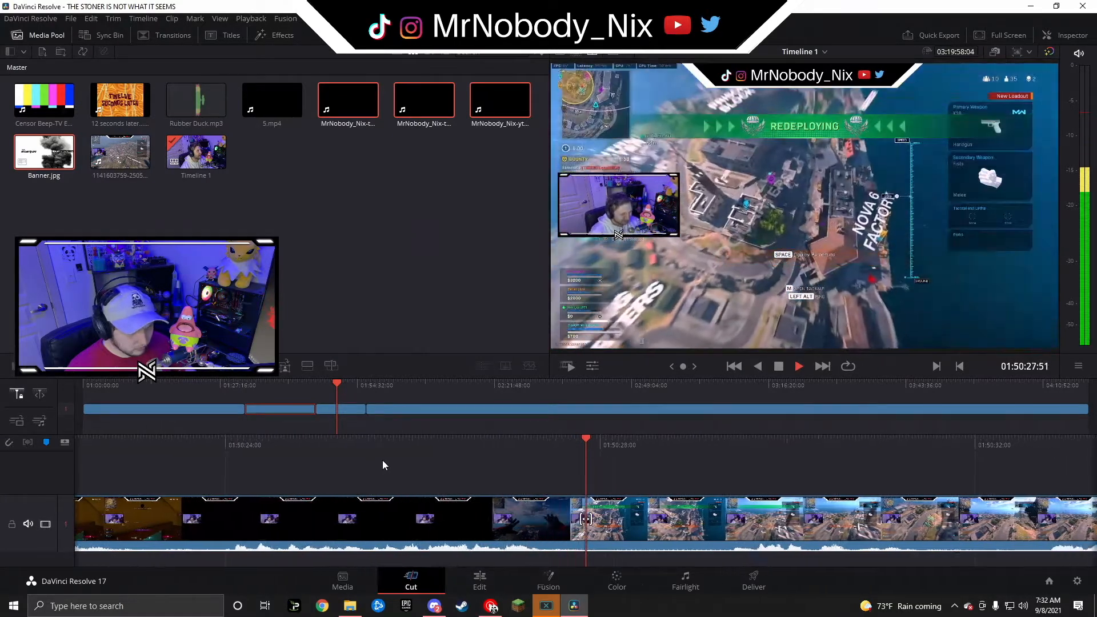
{"action": "key", "text": "space"}
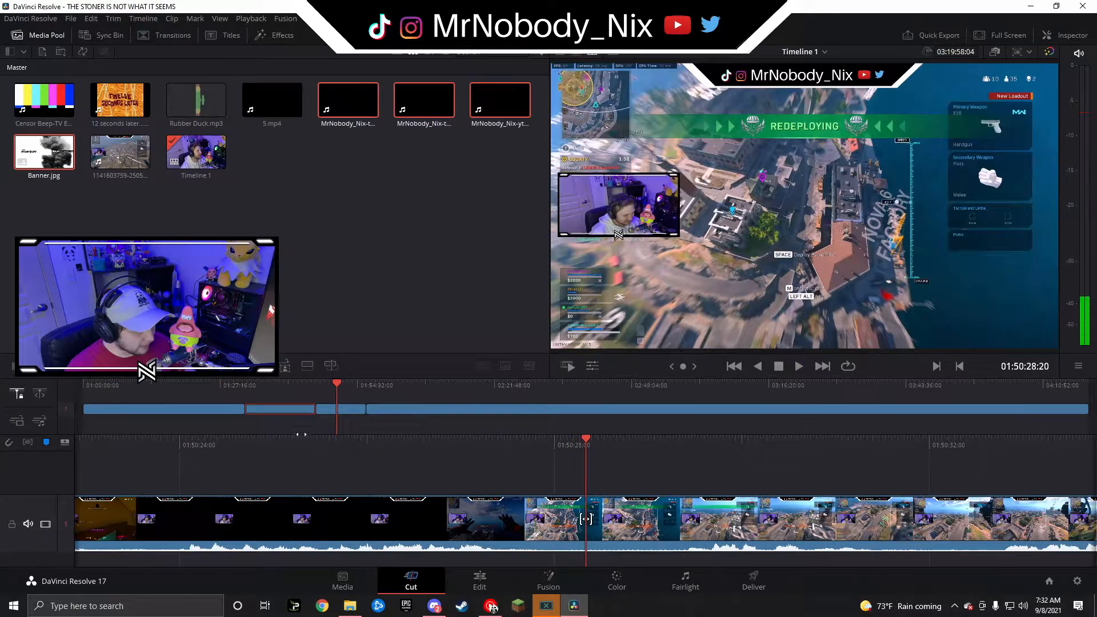
{"action": "left_click", "coordinate": [321, 384]}
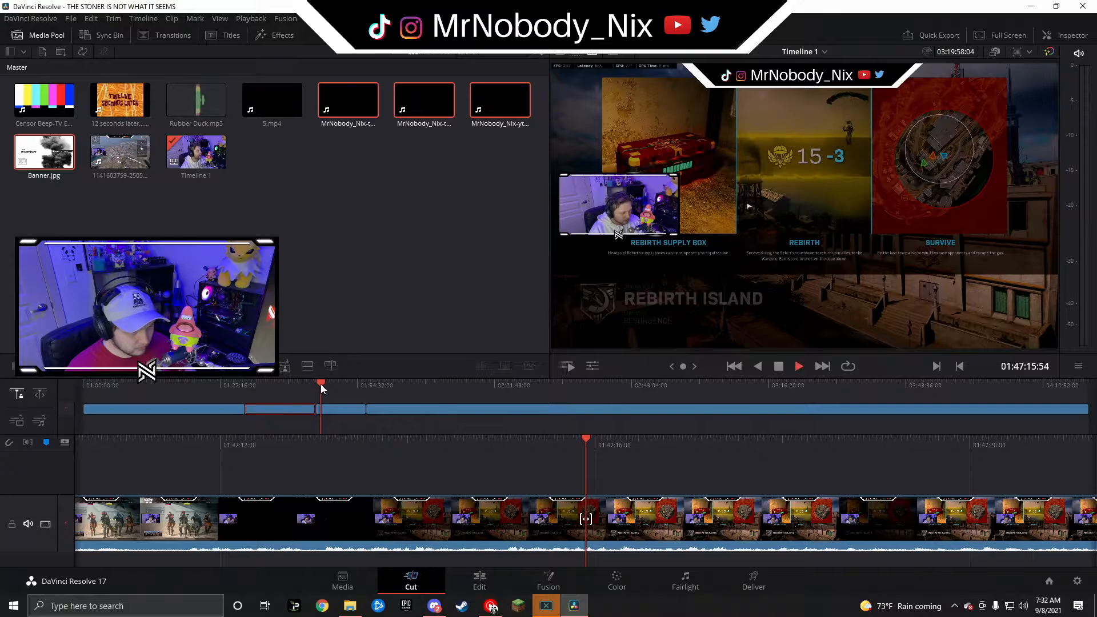
{"action": "key", "text": "space"}
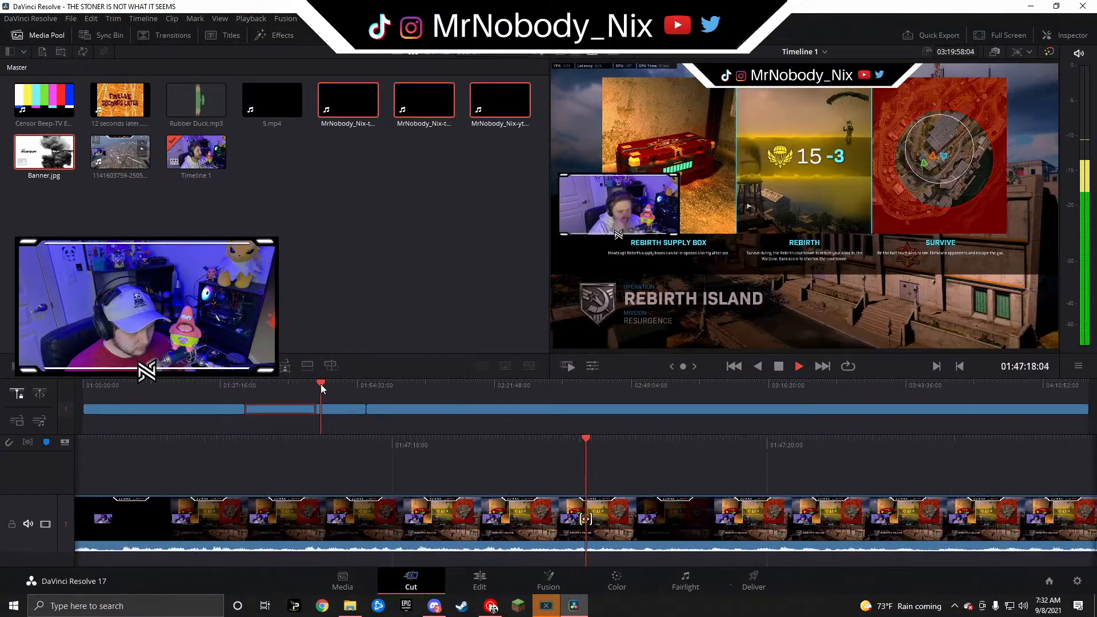
{"action": "key", "text": "space"}
{"action": "left_click", "coordinate": [324, 384]}
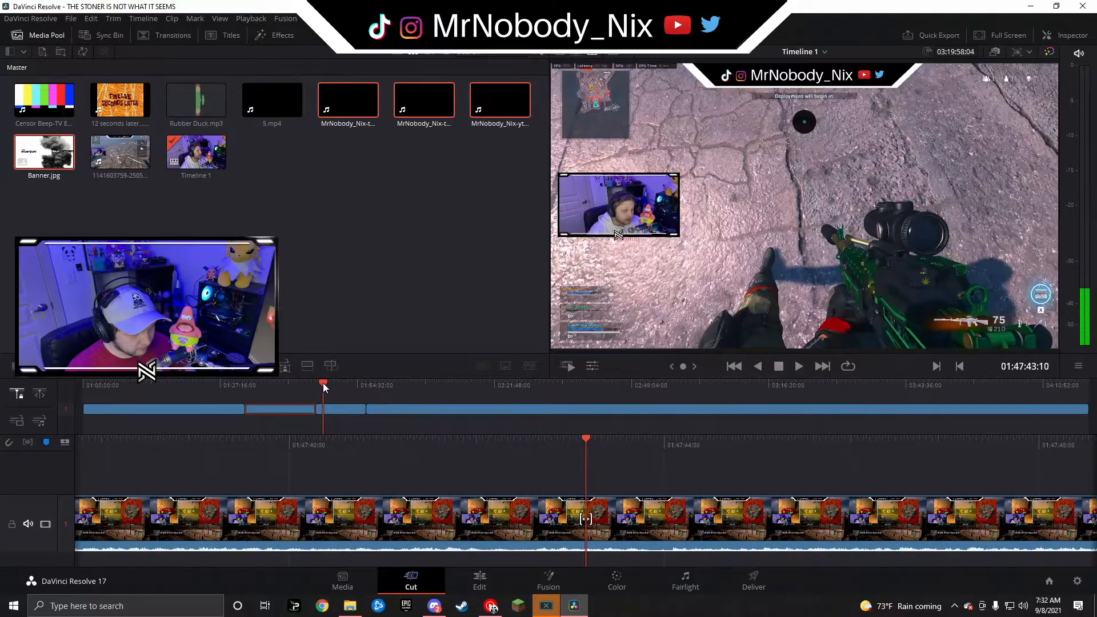
{"action": "left_click_drag", "start_coordinate": [324, 384], "coordinate": [329, 387]}
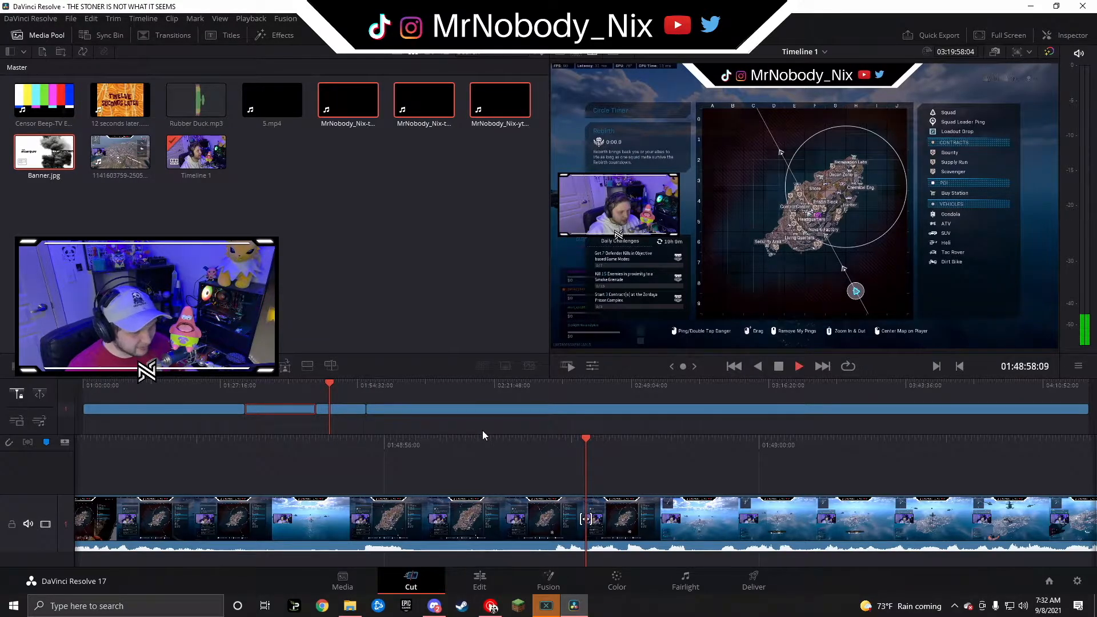
{"action": "key", "text": "space"}
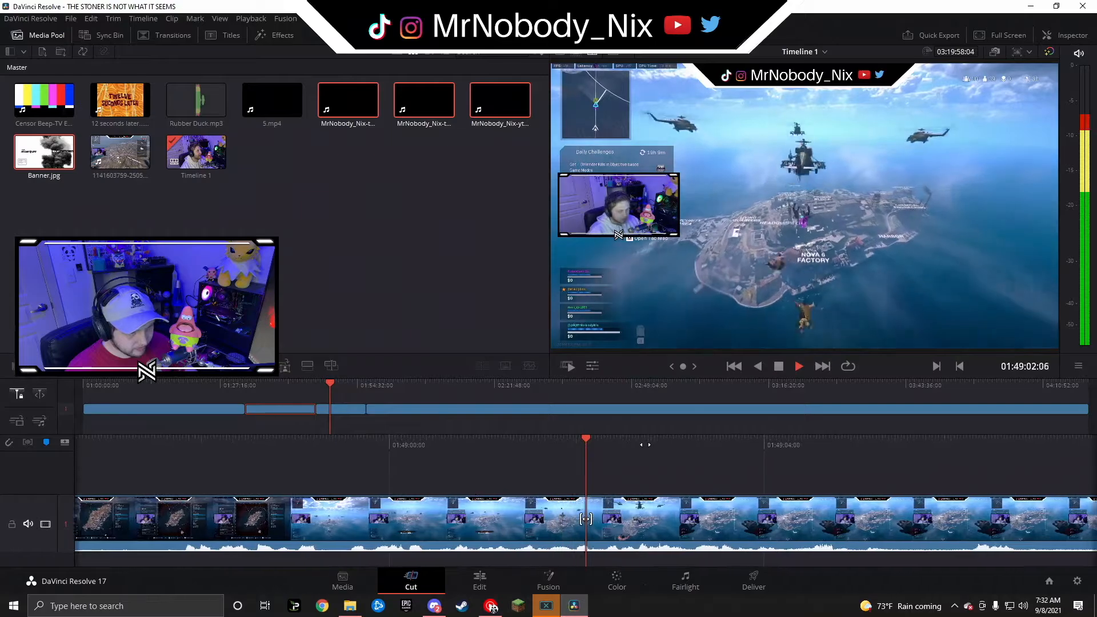
- Split the gameplay clip at 01:49:10:34, where the player is inside the building, and delete the segment before it
{"action": "left_click_drag", "start_coordinate": [908, 450], "coordinate": [143, 463]}
{"action": "left_click_drag", "start_coordinate": [890, 439], "coordinate": [162, 503]}
{"action": "left_click_drag", "start_coordinate": [769, 464], "coordinate": [476, 475]}
{"action": "scroll", "coordinate": [714, 476], "scroll_direction": "up", "scroll_amount": 6}
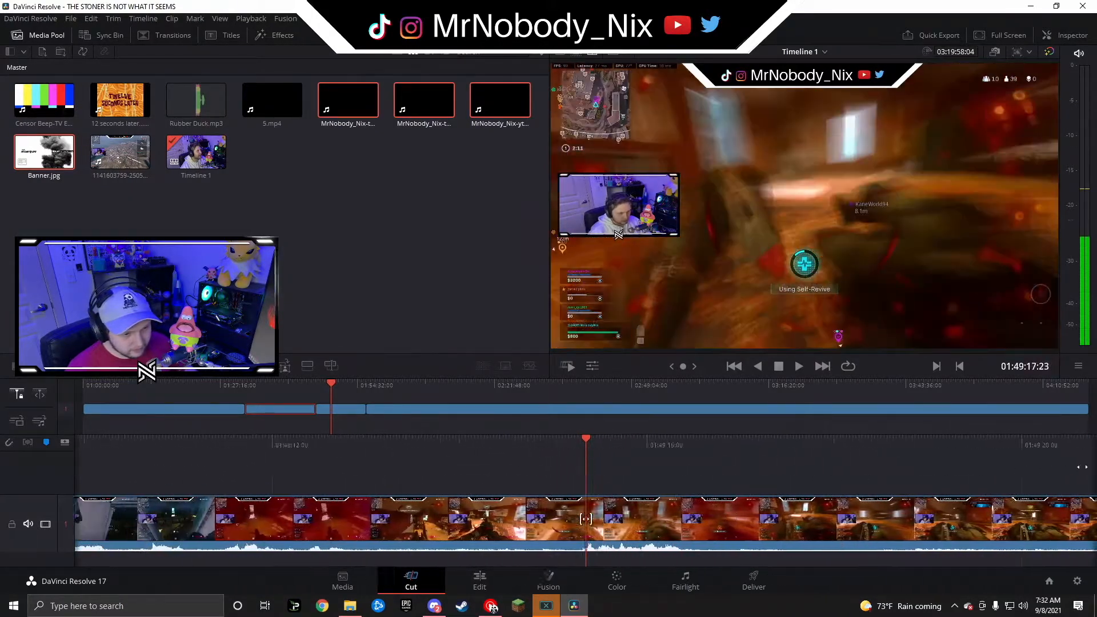
{"action": "left_click_drag", "start_coordinate": [733, 447], "coordinate": [966, 458]}
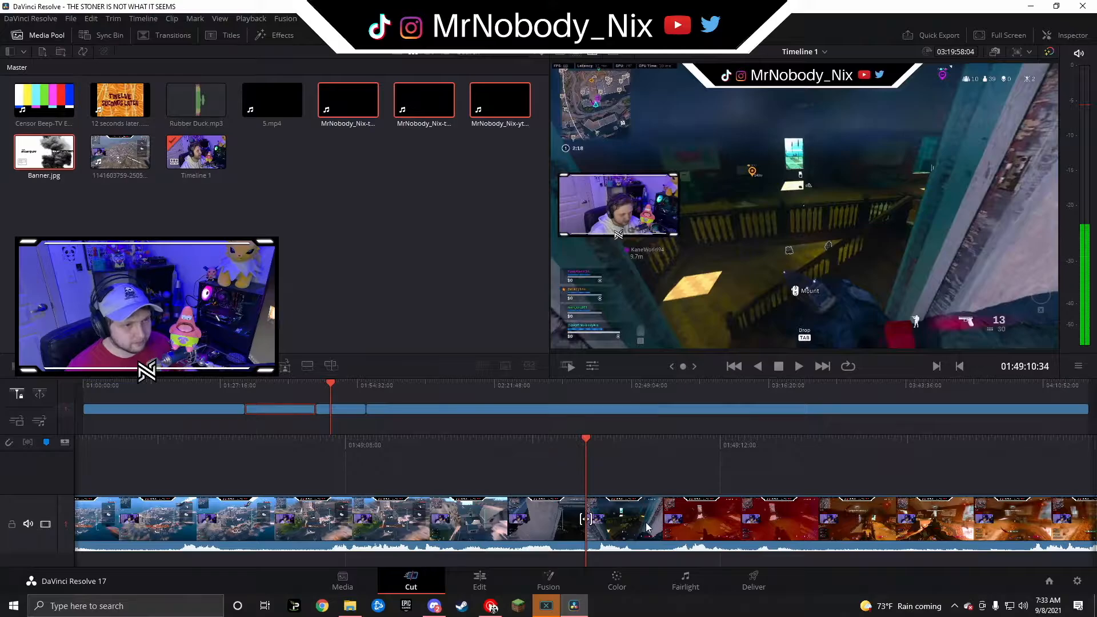
{"action": "right_click", "coordinate": [587, 531]}
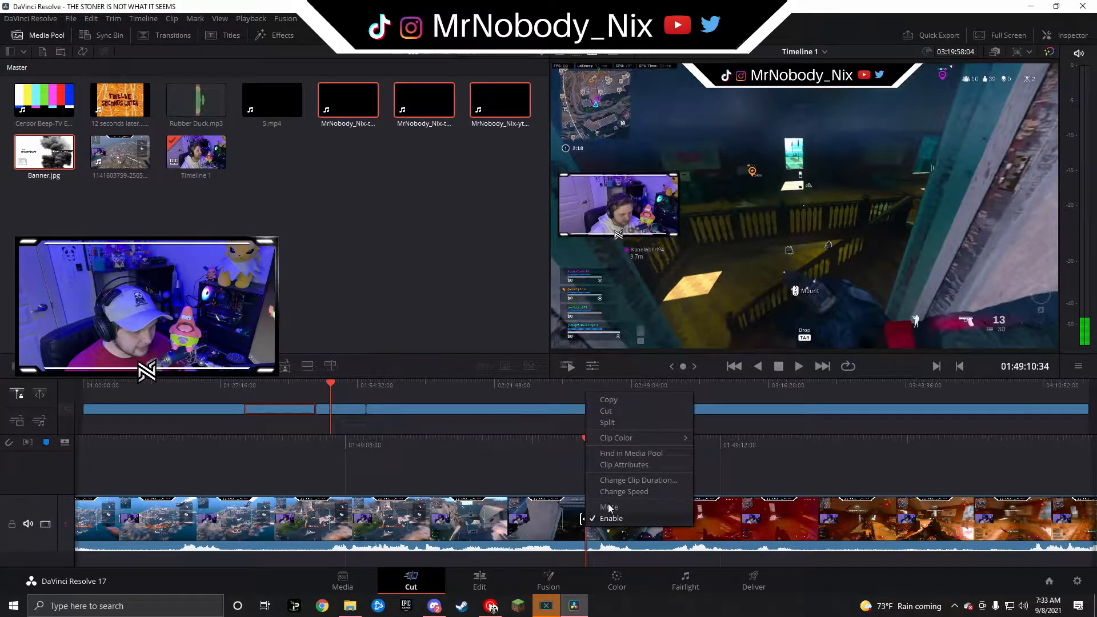
{"action": "left_click", "coordinate": [626, 424]}
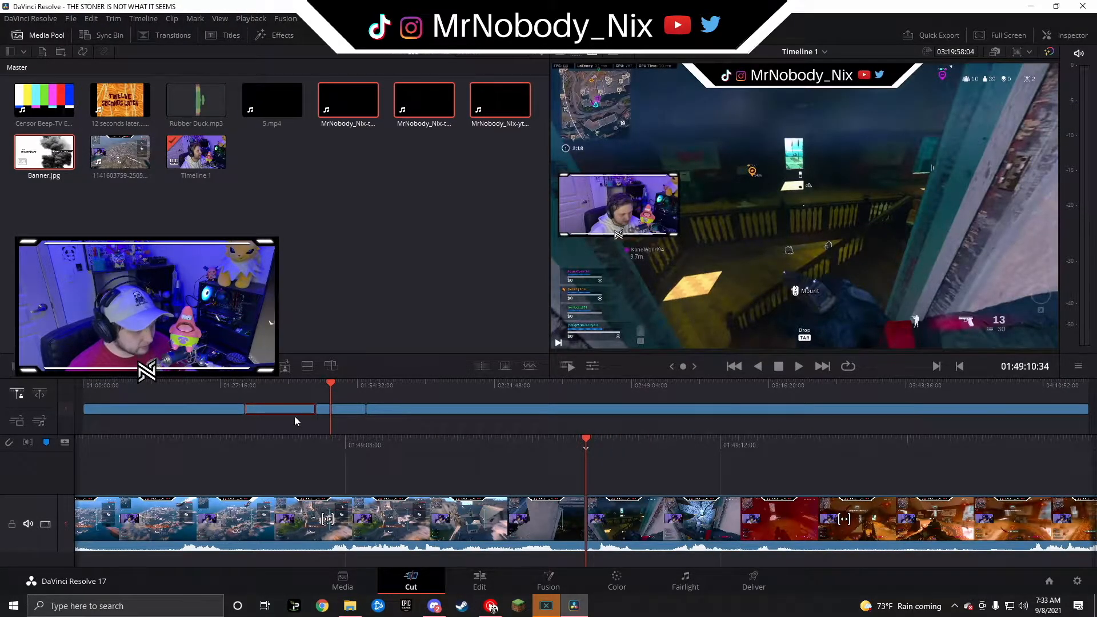
{"action": "left_click", "coordinate": [329, 410]}
{"action": "key", "text": "Delete"}
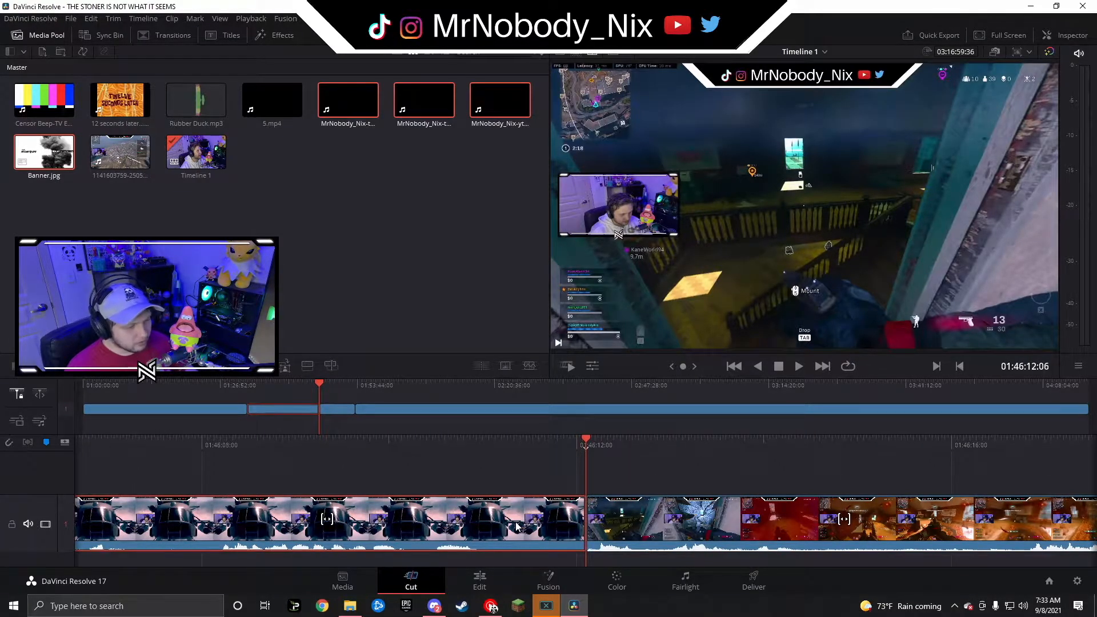
- Scrub through the timeline around the new cut and the following gameplay to look for further sections worth keeping
{"action": "left_click", "coordinate": [314, 383]}
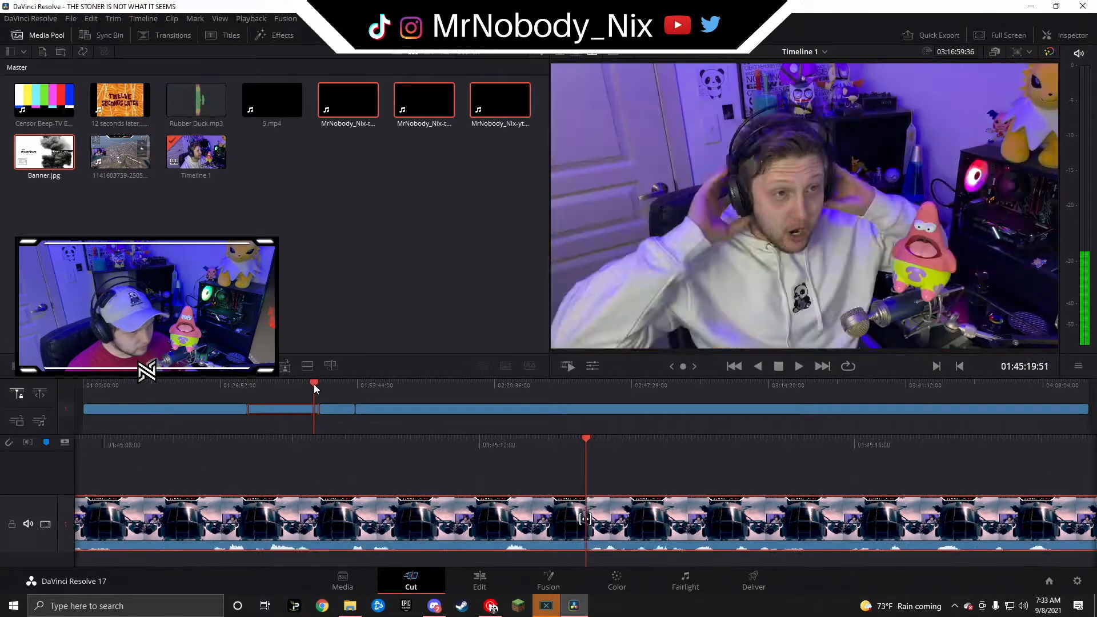
{"action": "left_click_drag", "start_coordinate": [313, 385], "coordinate": [309, 386]}
{"action": "left_click_drag", "start_coordinate": [455, 457], "coordinate": [585, 437]}
{"action": "left_click_drag", "start_coordinate": [652, 436], "coordinate": [425, 438]}
{"action": "left_click_drag", "start_coordinate": [342, 383], "coordinate": [359, 379]}
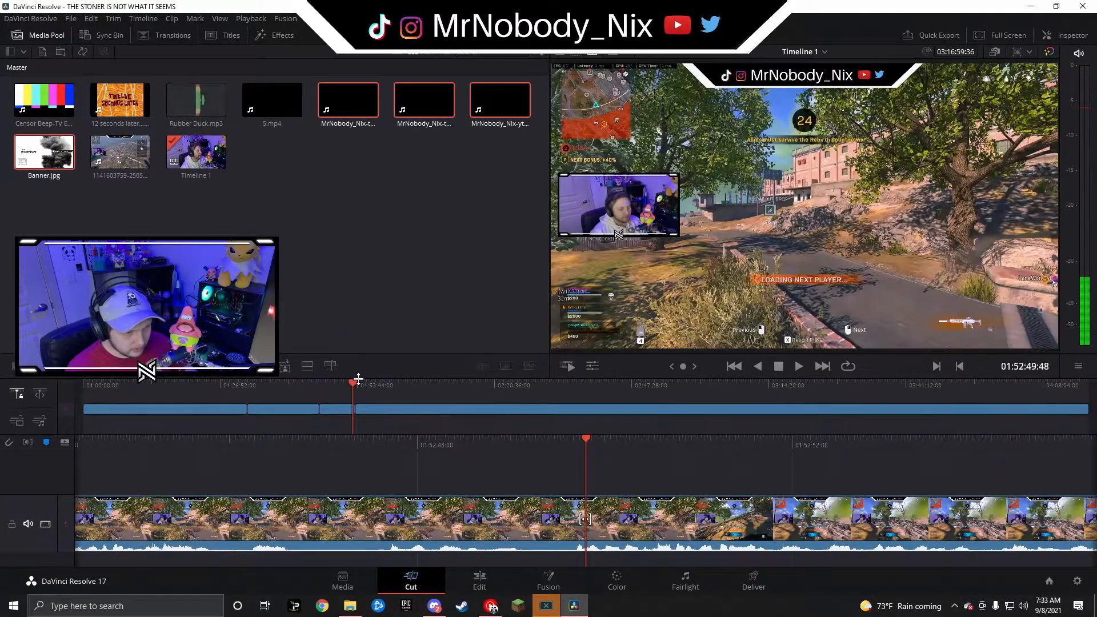
{"action": "left_click", "coordinate": [360, 383]}
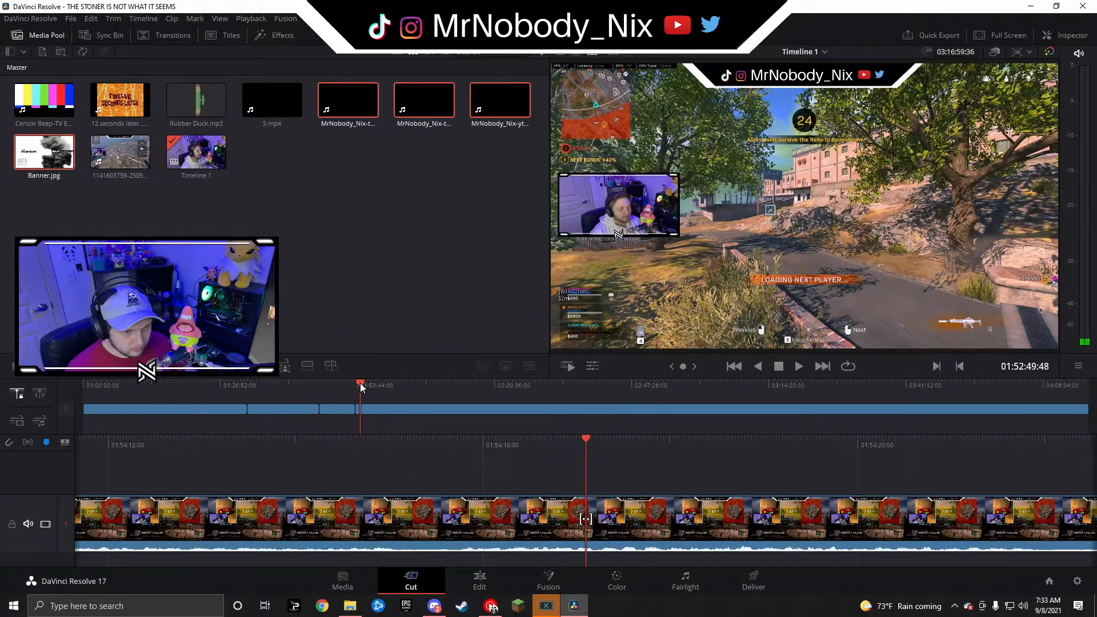
{"action": "left_click_drag", "start_coordinate": [357, 386], "coordinate": [352, 382]}
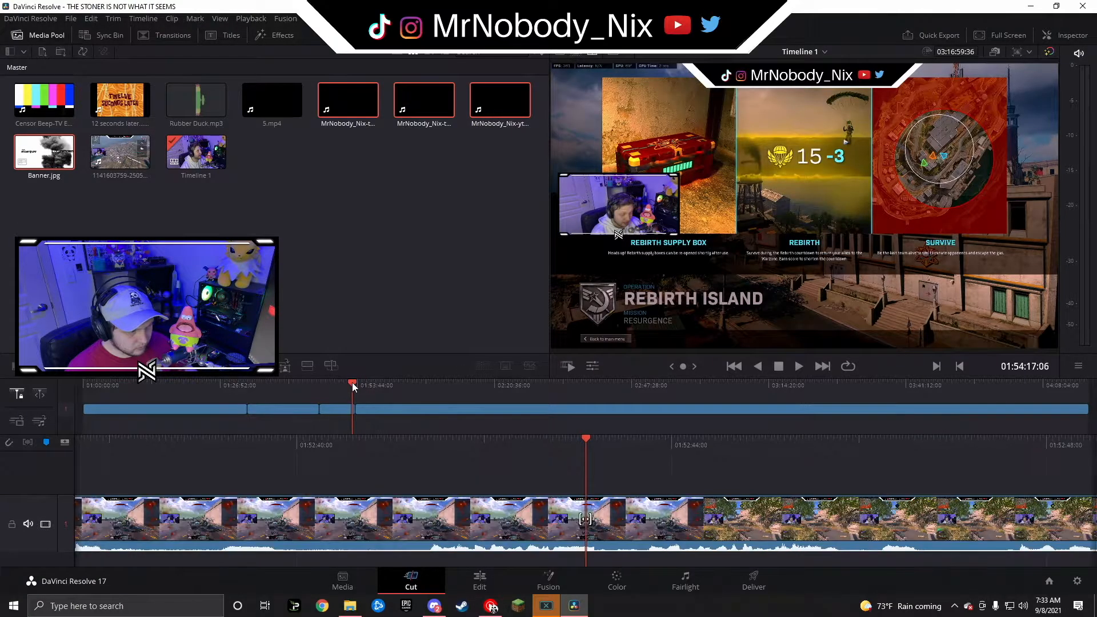
{"action": "left_click", "coordinate": [373, 383]}
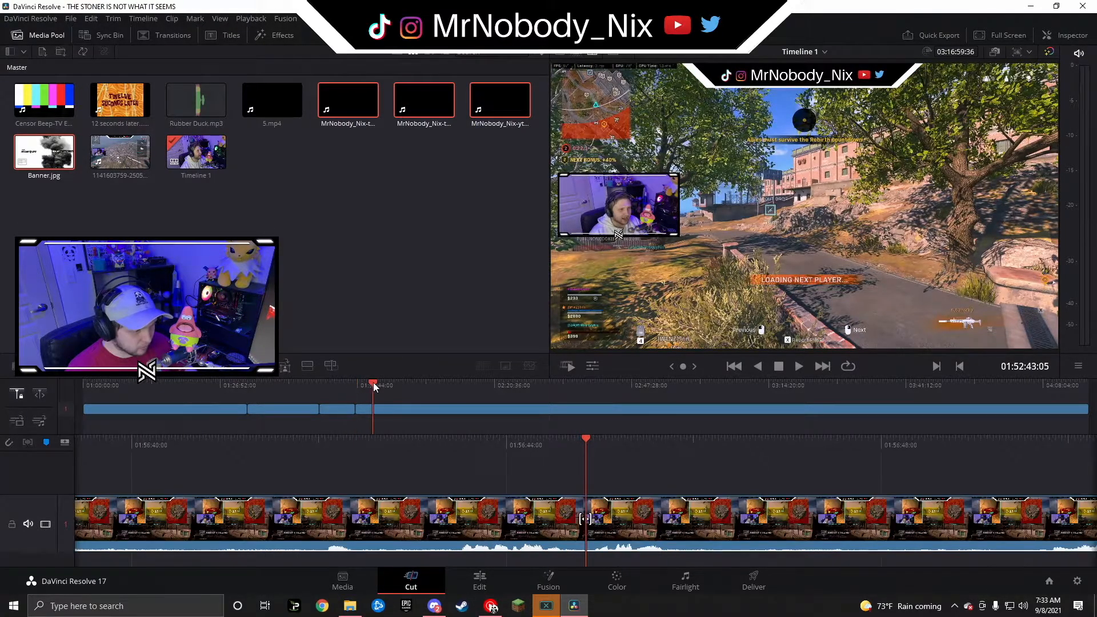
{"action": "left_click", "coordinate": [397, 383]}
{"action": "left_click", "coordinate": [420, 383]}
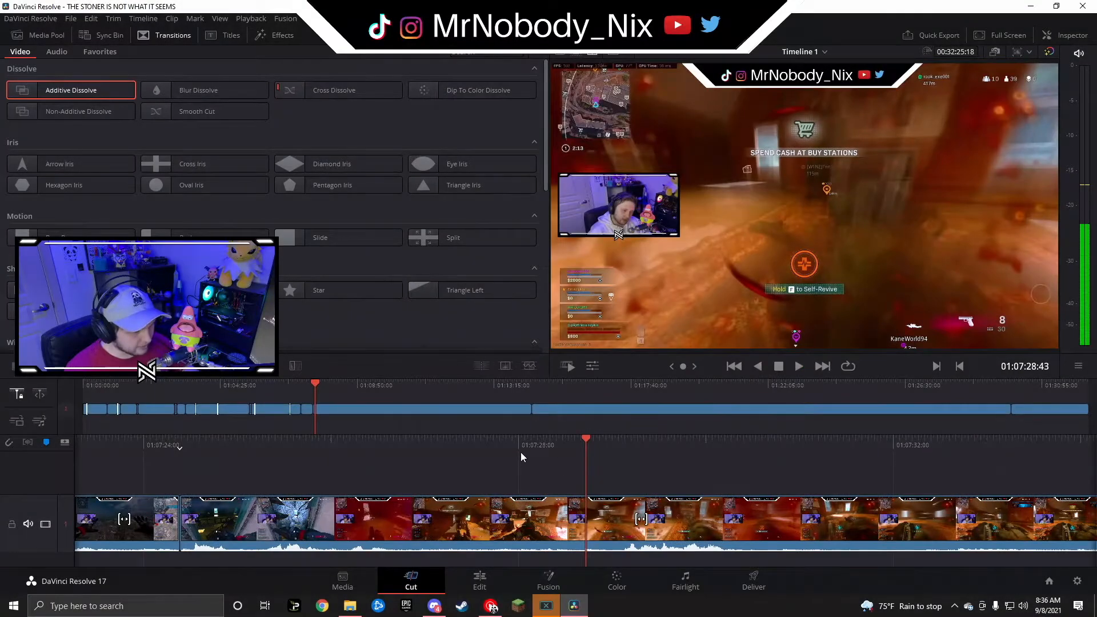
- Insert the Censor Beep clip from the media pool at the gameplay cut near 01:07:24
{"action": "left_click_drag", "start_coordinate": [521, 457], "coordinate": [842, 439]}
{"action": "left_click_drag", "start_coordinate": [612, 449], "coordinate": [683, 449]}
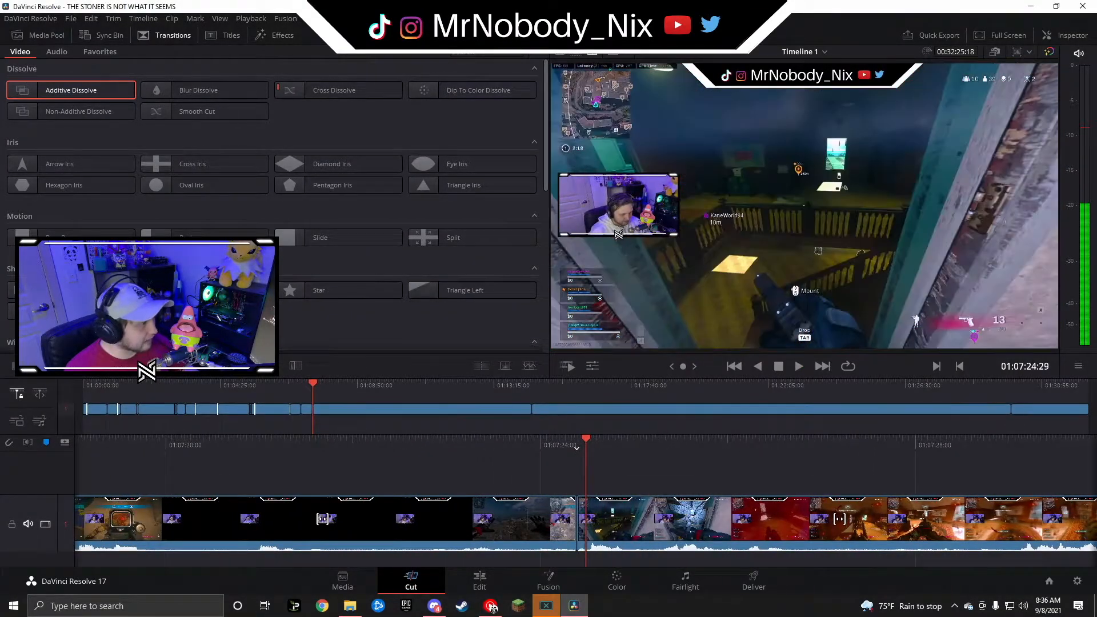
{"action": "left_click", "coordinate": [47, 35]}
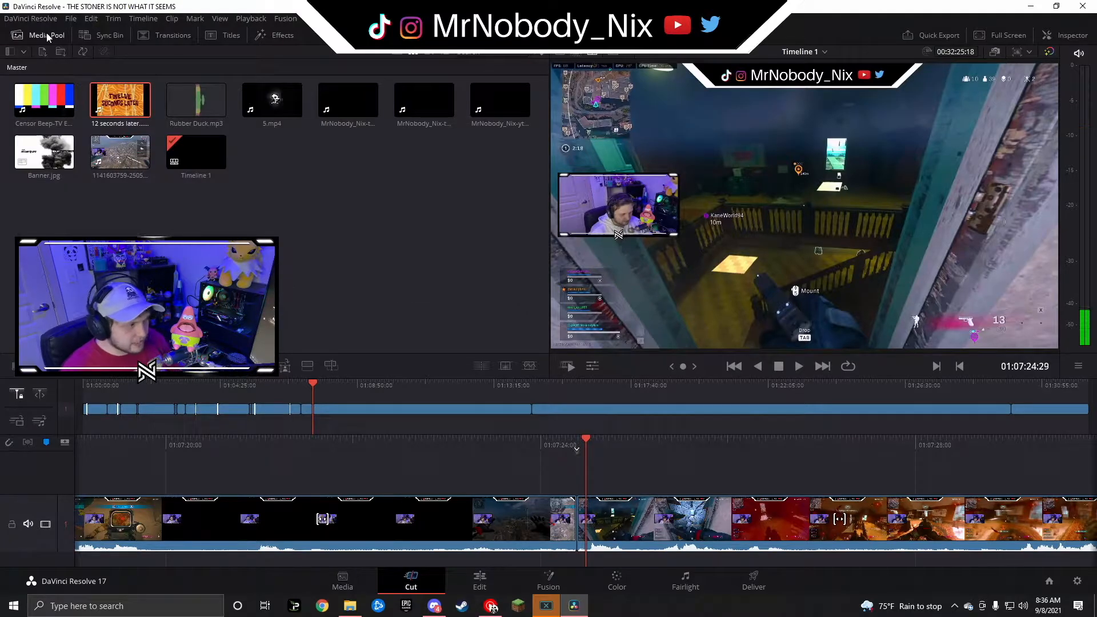
{"action": "left_click_drag", "start_coordinate": [49, 97], "coordinate": [627, 523]}
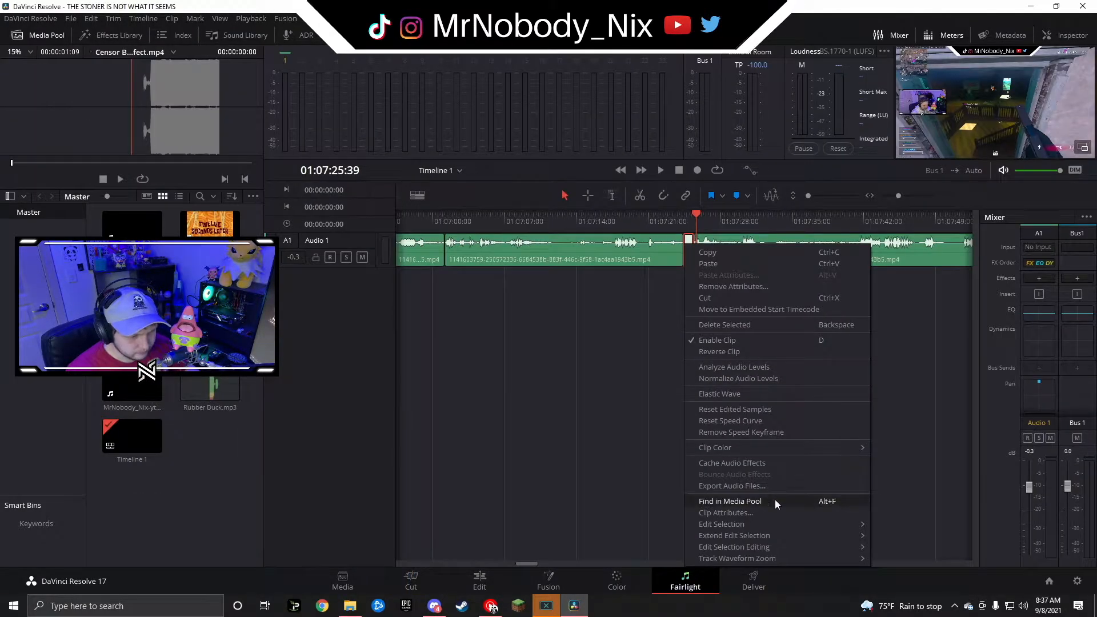
- Normalize the censor beep's audio to -9.0 dBFS using the Sample Peak Program mode
{"action": "left_click", "coordinate": [793, 378]}
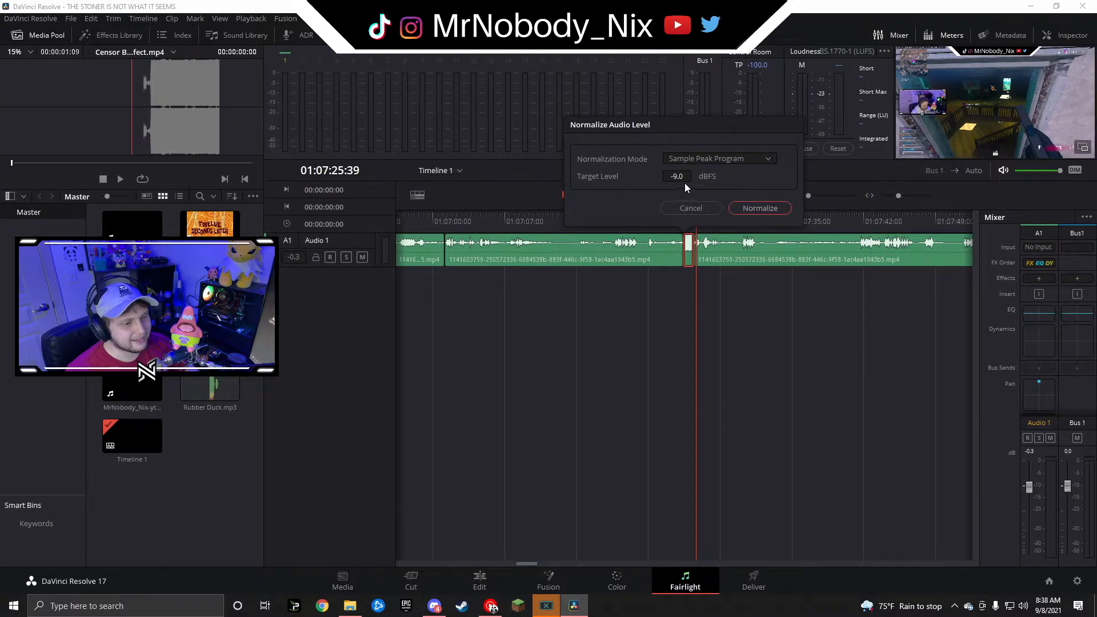
{"action": "left_click", "coordinate": [738, 159]}
{"action": "left_click", "coordinate": [740, 158]}
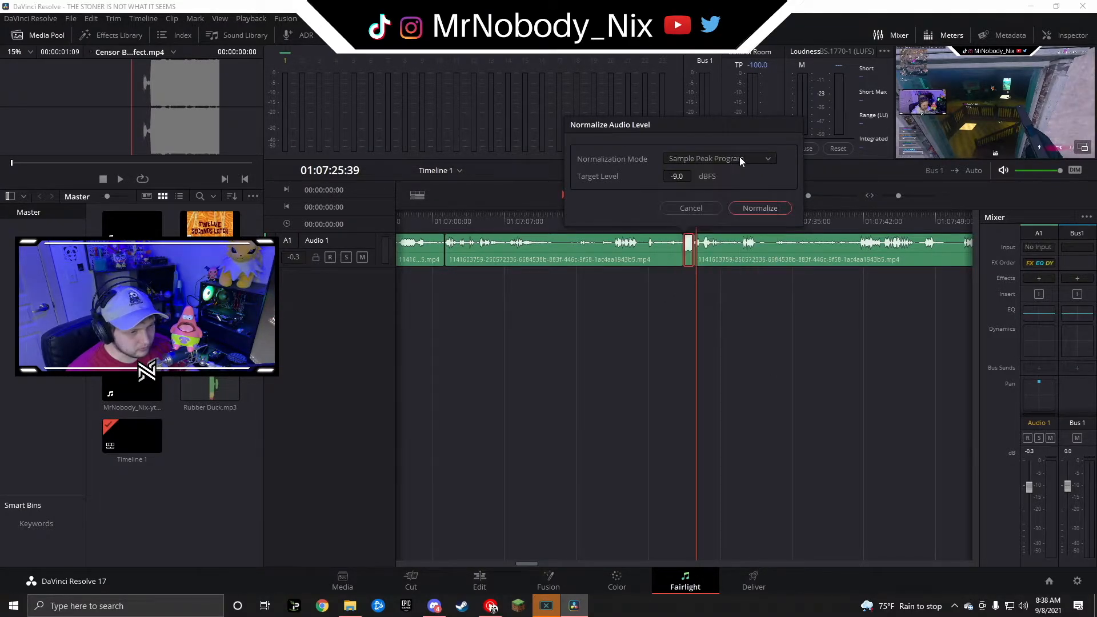
{"action": "left_click", "coordinate": [760, 208]}
- Play back the censor beep from 01:07:23:44 to check its loudness against the gameplay, and leave the Fairlight page
{"action": "left_click", "coordinate": [677, 218]}
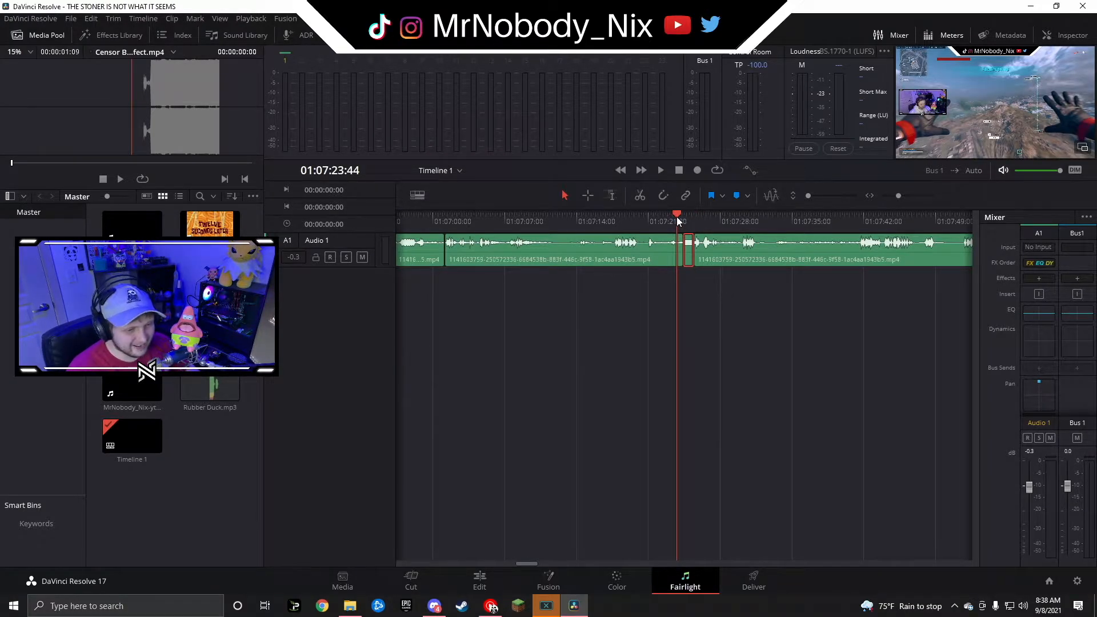
{"action": "key", "text": "space"}
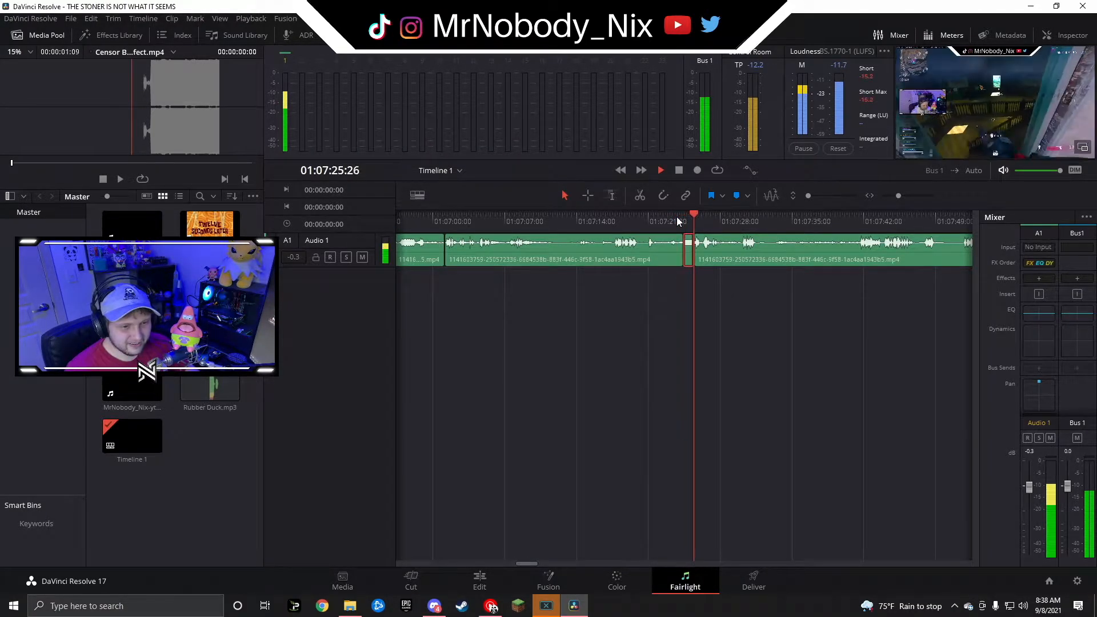
{"action": "key", "text": "space"}
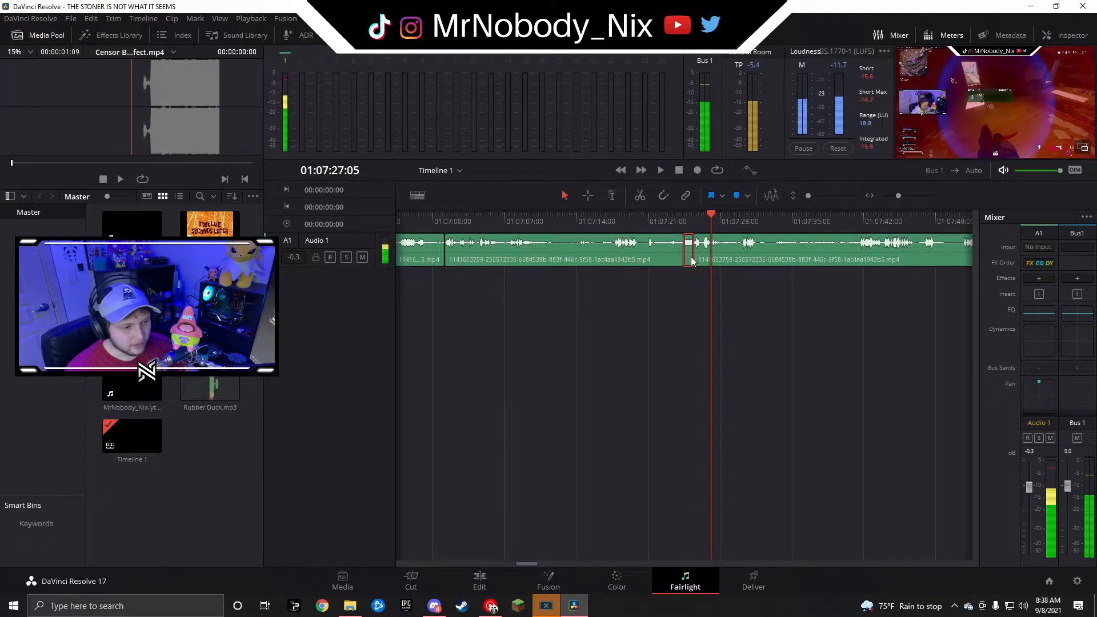
{"action": "right_click", "coordinate": [691, 260]}
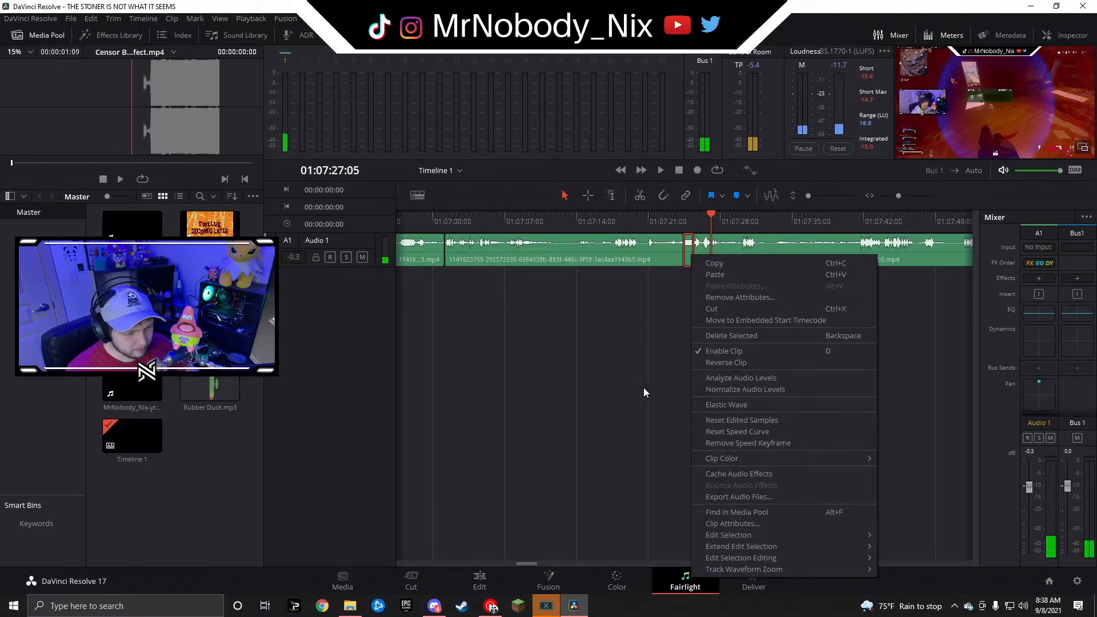
{"action": "left_click", "coordinate": [656, 366]}
{"action": "left_click", "coordinate": [480, 581]}
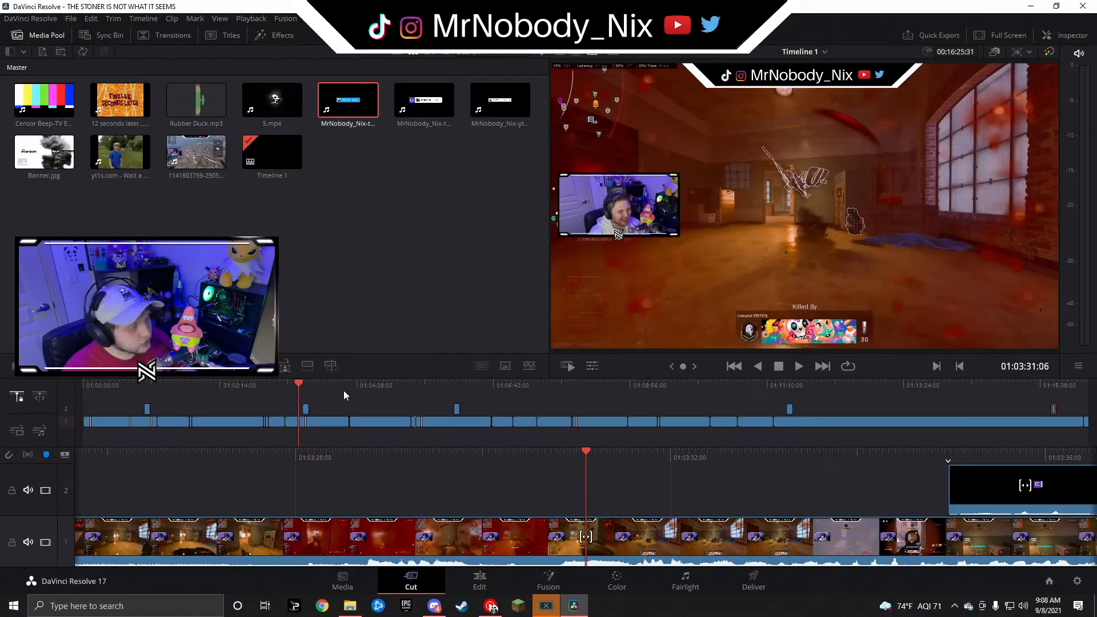
- Quick-export the timeline as H.264 to the YouTube Videos folder under the name THE STONER IS NOT WHAT IT SEEMS
{"action": "left_click", "coordinate": [336, 384]}
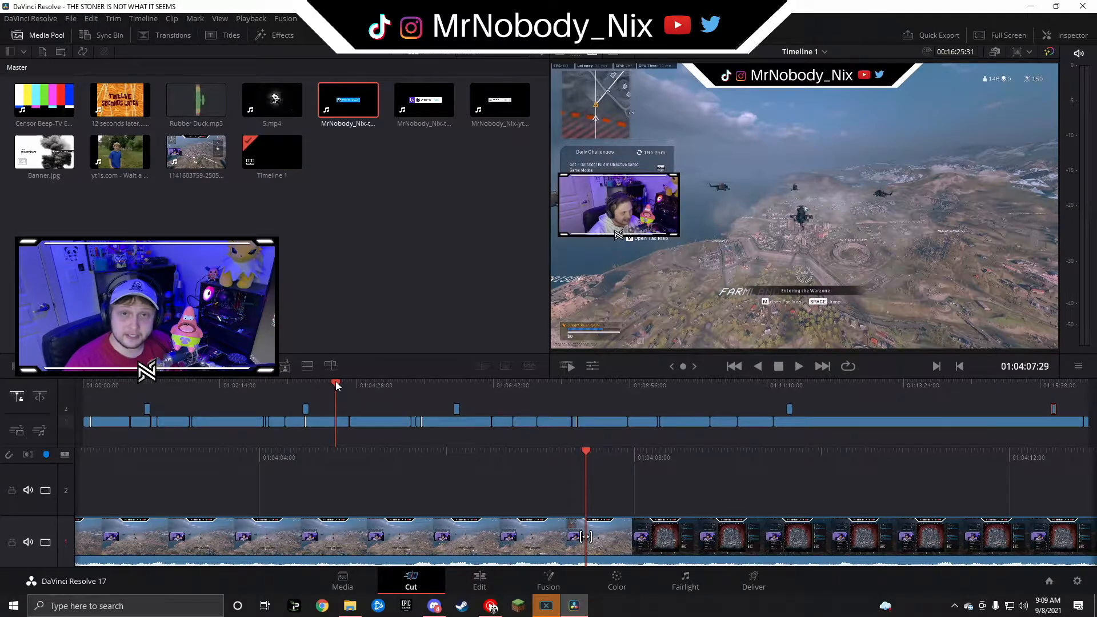
{"action": "left_click", "coordinate": [932, 35]}
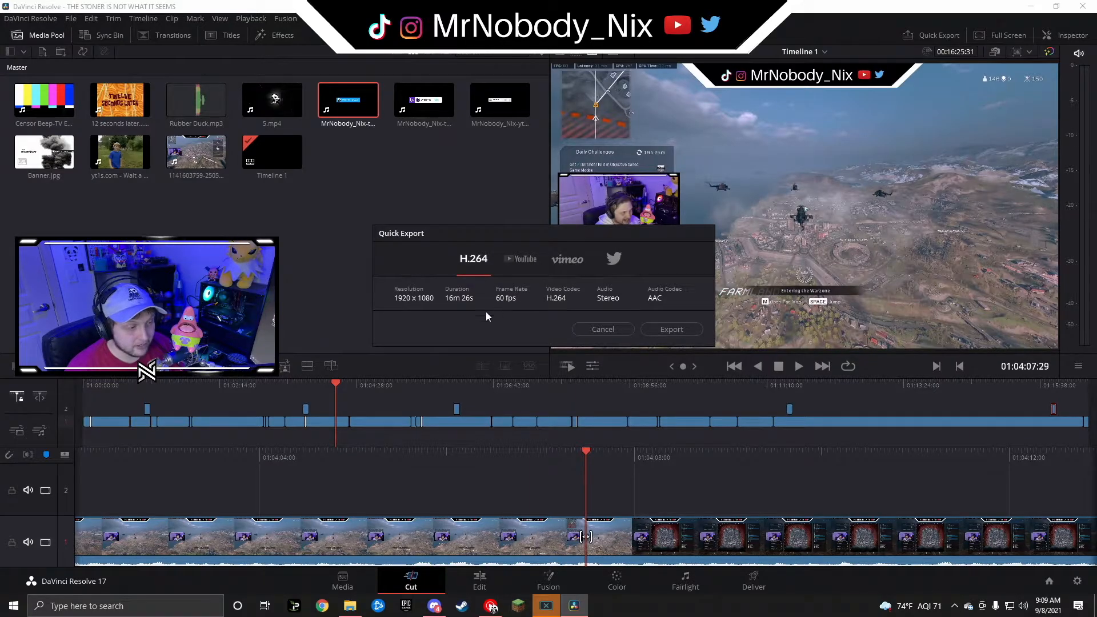
{"action": "left_click", "coordinate": [667, 331]}
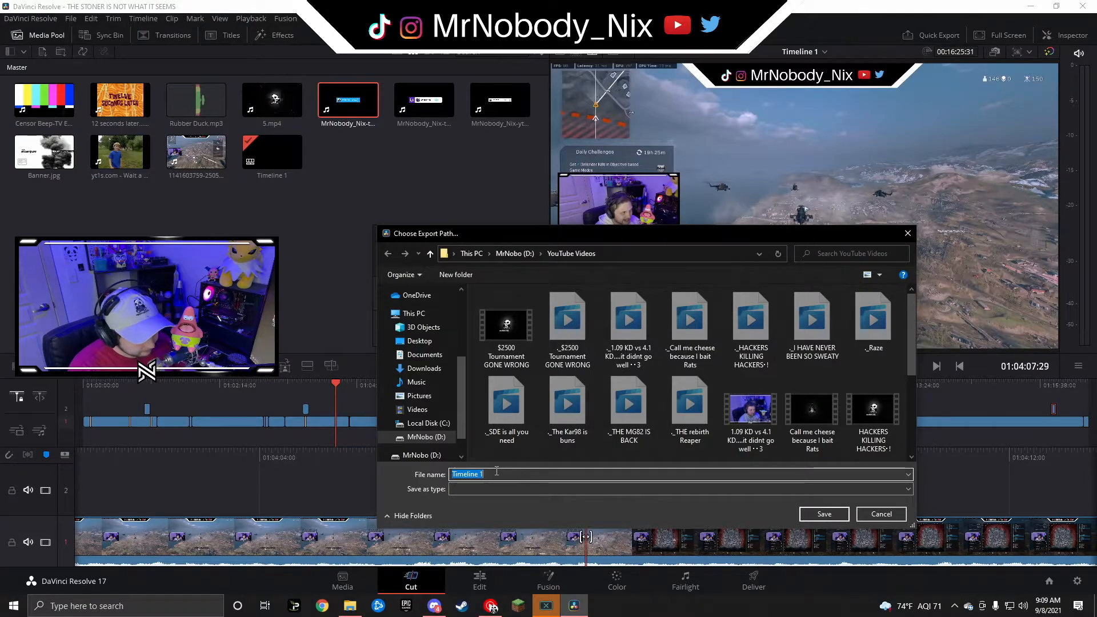
{"action": "type", "text": "THE STONE"}
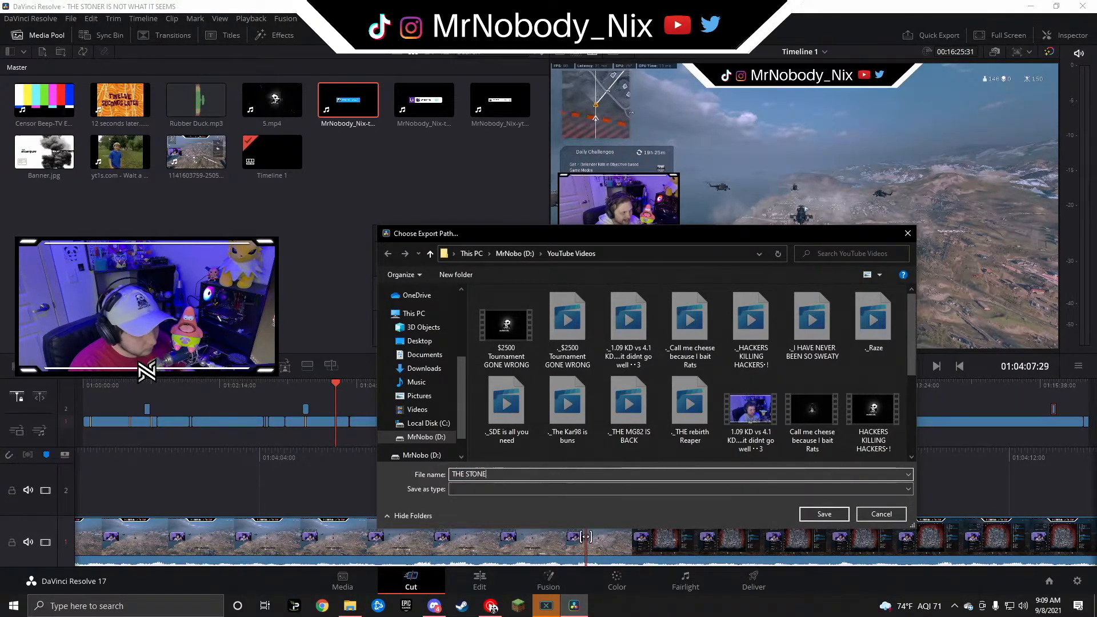
{"action": "type", "text": "R IS NOT WHAT IT SEEMS"}
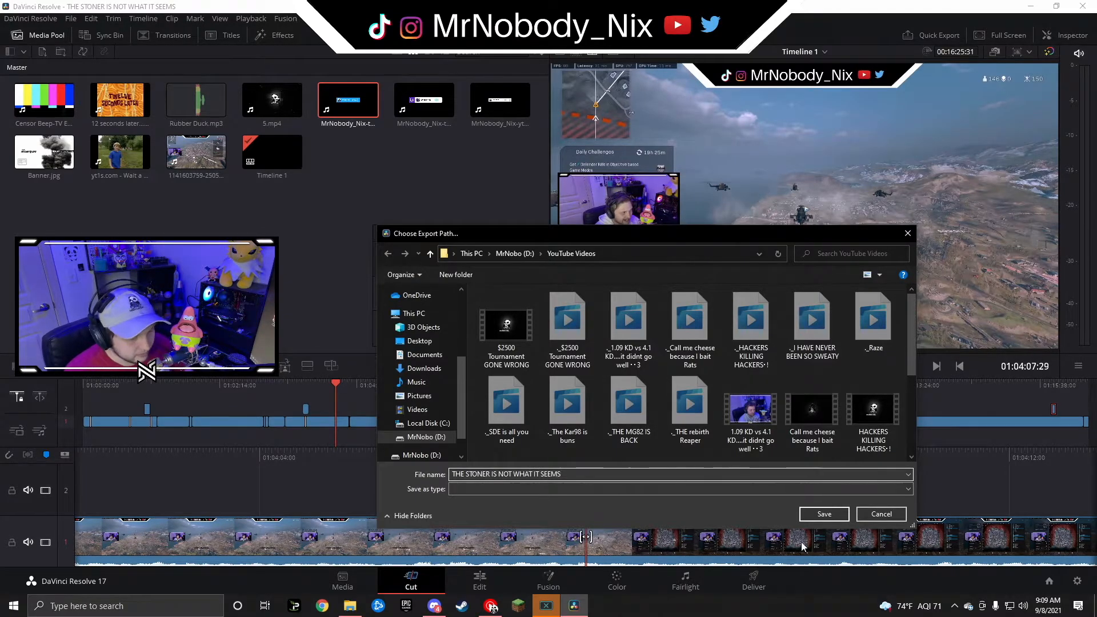
{"action": "left_click", "coordinate": [821, 516]}
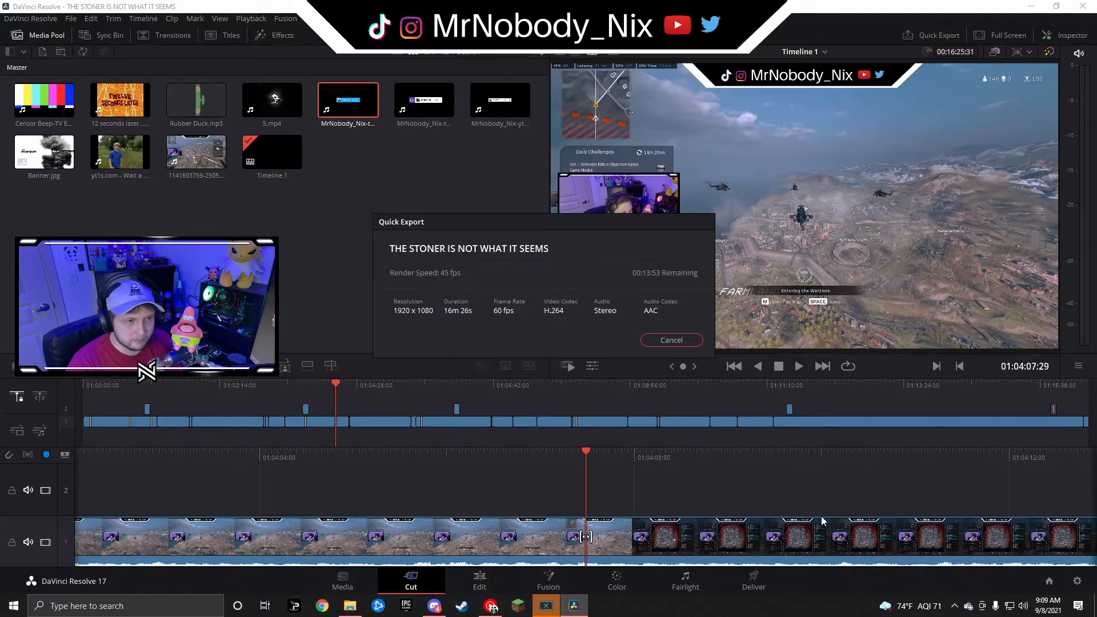